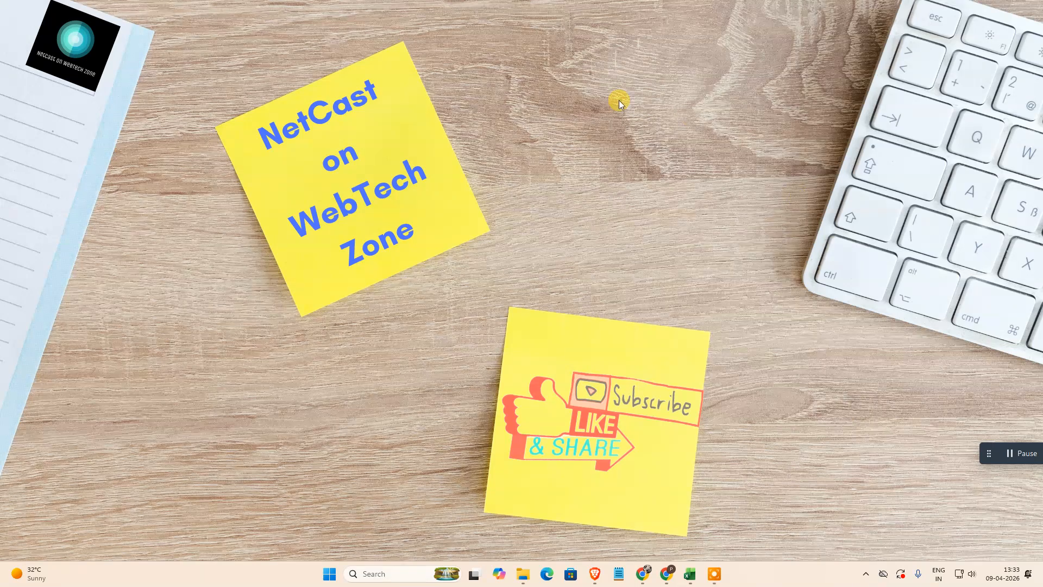
pyautogui.click(631, 143)
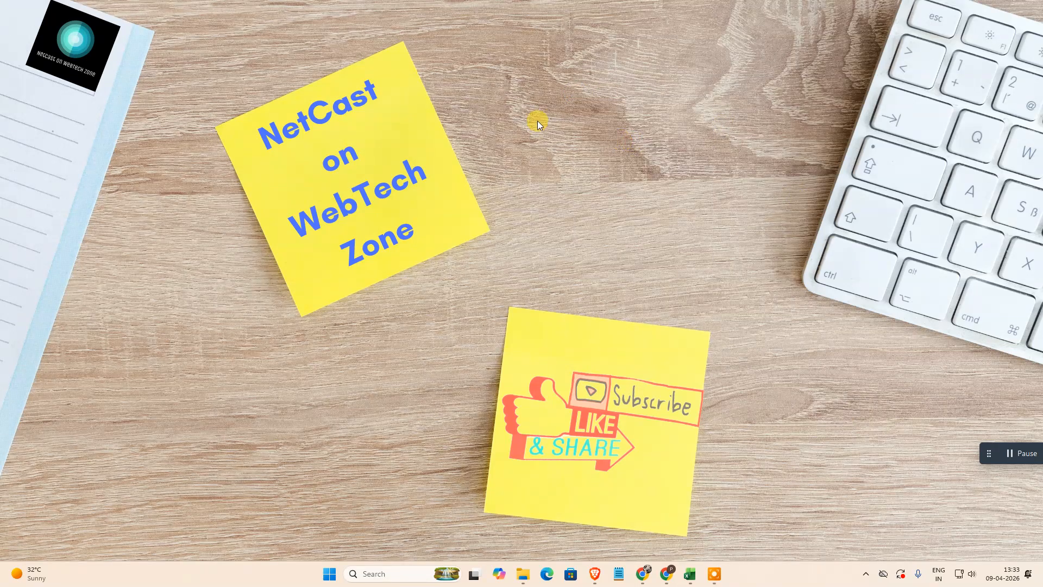
pyautogui.rightClick(491, 95)
pyautogui.click(532, 140)
# Open Task Manager and look over the list of startup apps
pyautogui.rightClick(227, 578)
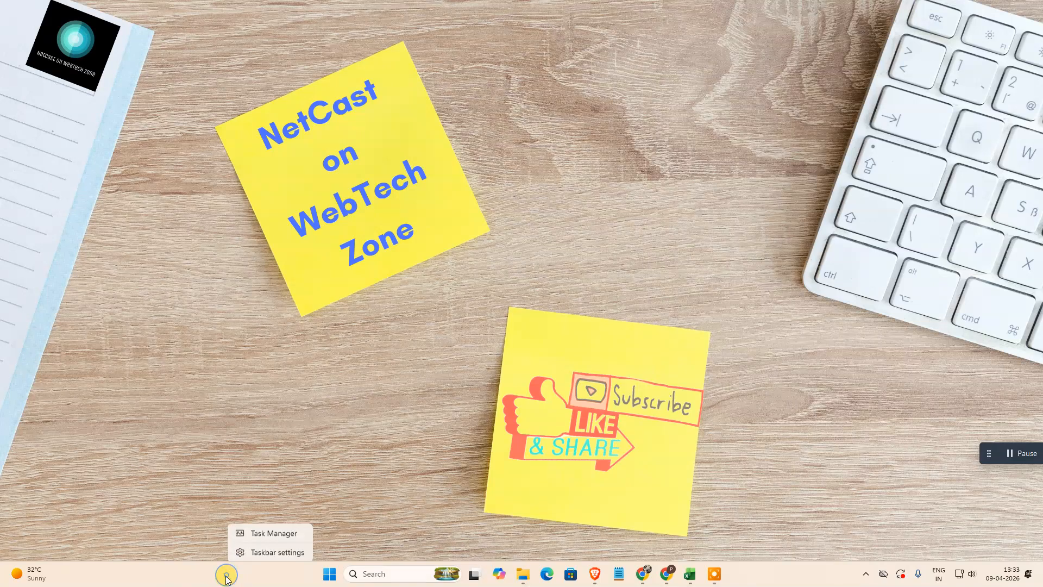
pyautogui.click(269, 532)
pyautogui.click(332, 154)
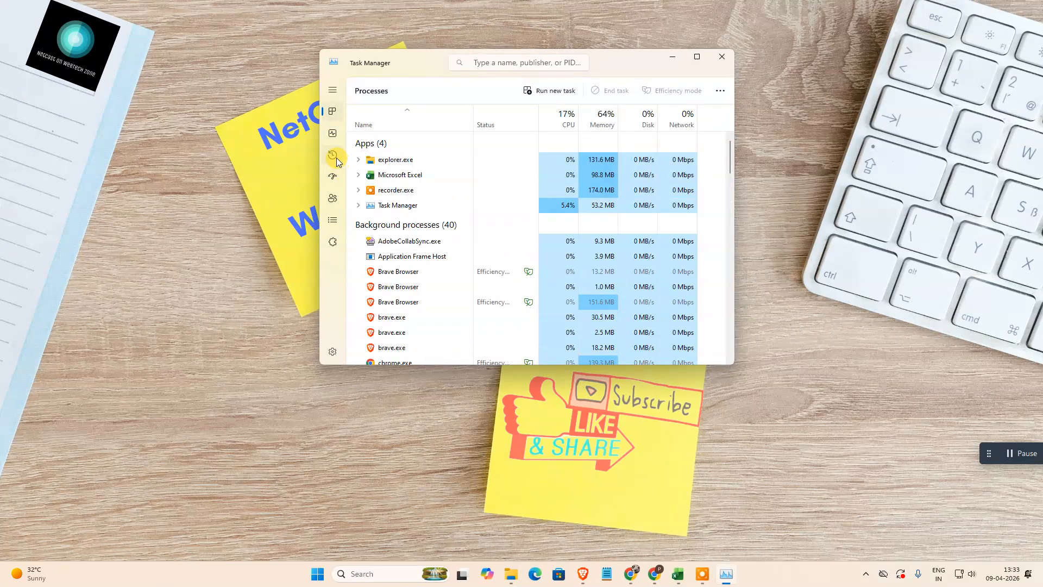
pyautogui.click(333, 175)
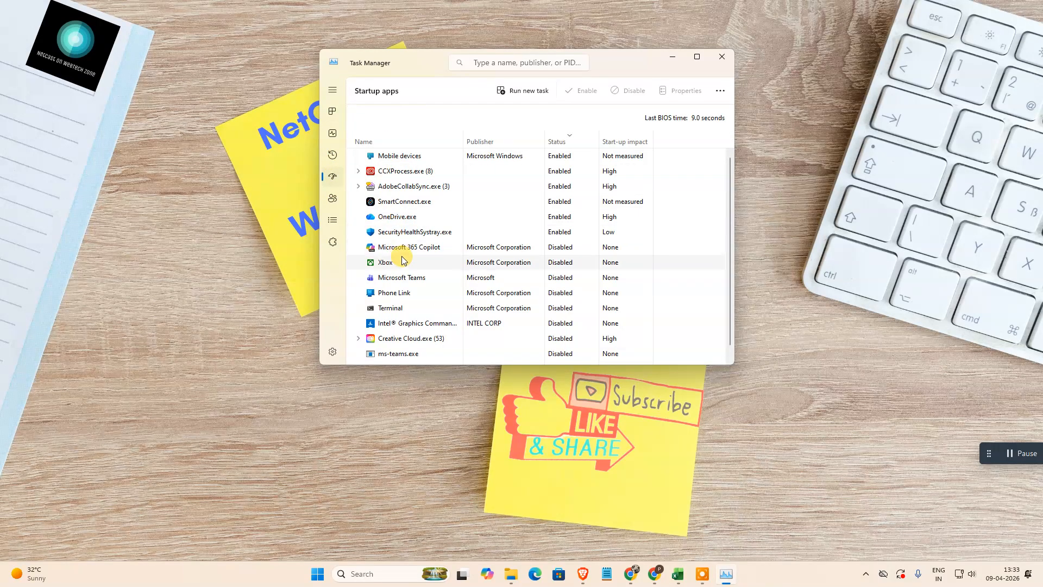
pyautogui.scroll(-1, 402, 266)
pyautogui.scroll(1, 405, 274)
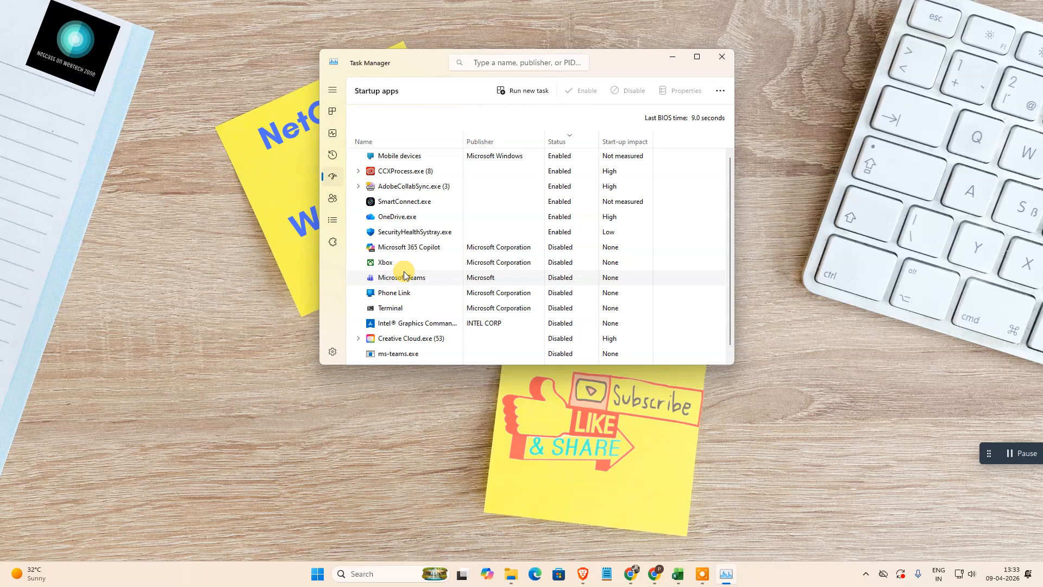
# Expand and collapse the AdobeCollabSync.exe and CCXProcess.exe startup entries to inspect them
pyautogui.click(358, 187)
pyautogui.click(358, 187)
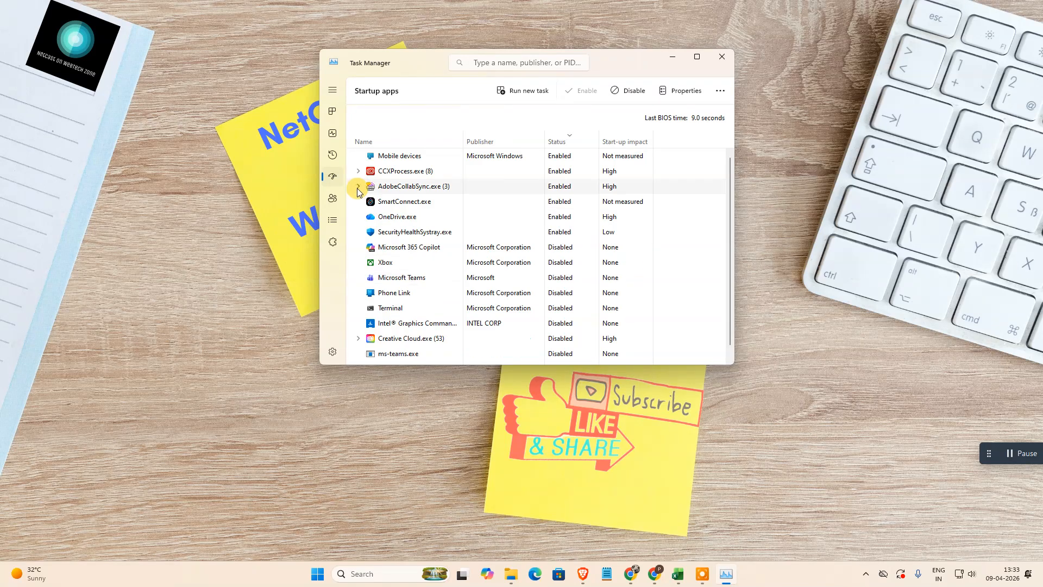
pyautogui.click(358, 170)
pyautogui.click(358, 170)
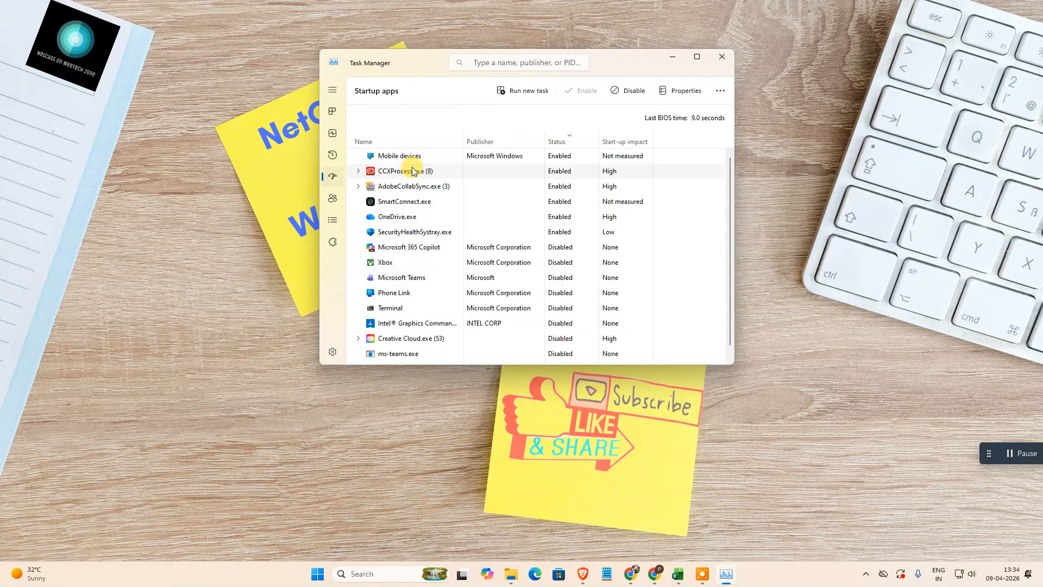
# Check the enable and disable options for the Intel Graphics and Mobile devices startup entries
pyautogui.click(395, 324)
pyautogui.rightClick(394, 325)
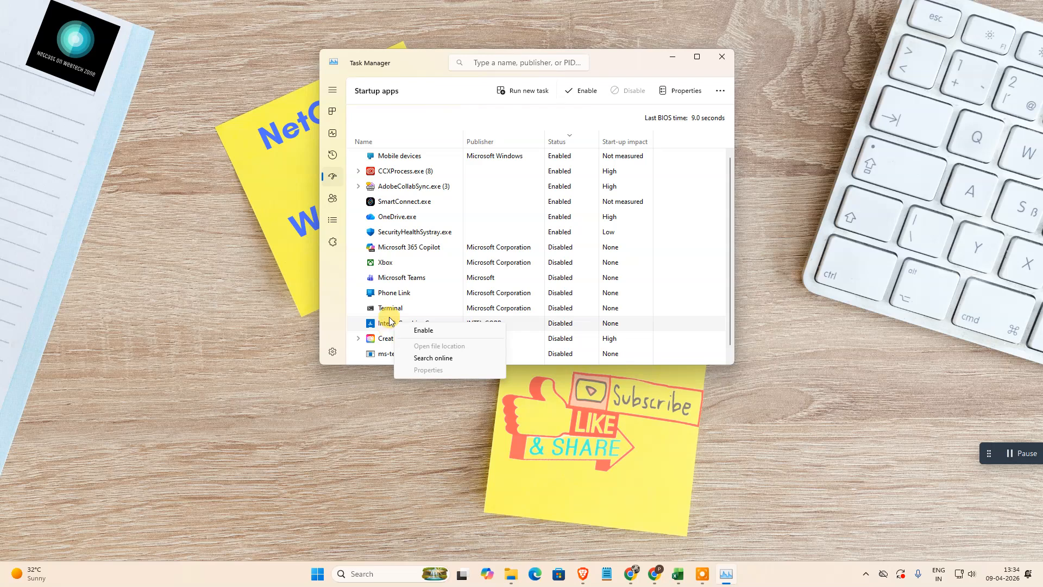
pyautogui.click(558, 147)
pyautogui.click(558, 147)
pyautogui.click(558, 147)
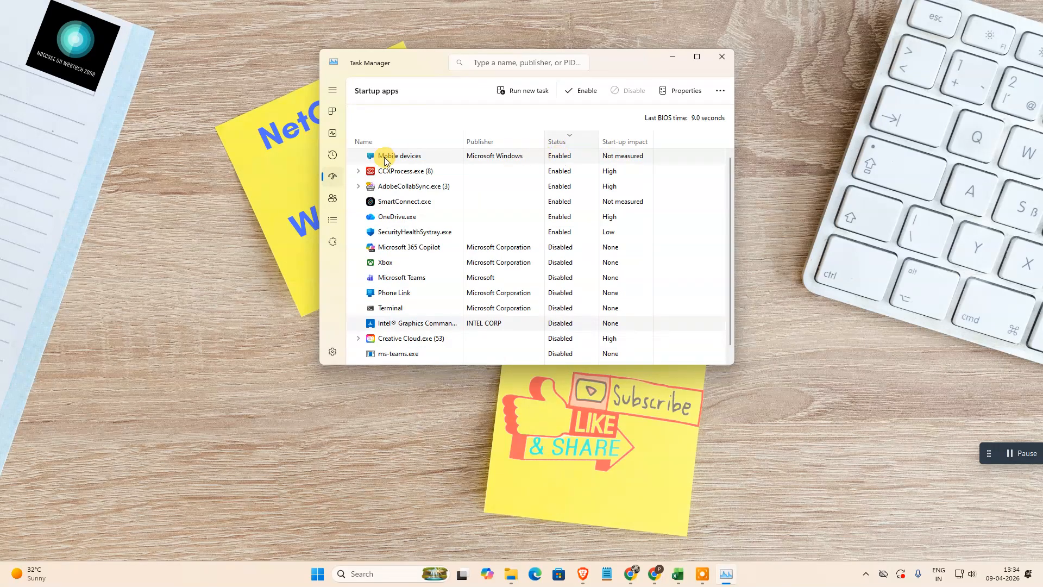
pyautogui.rightClick(414, 157)
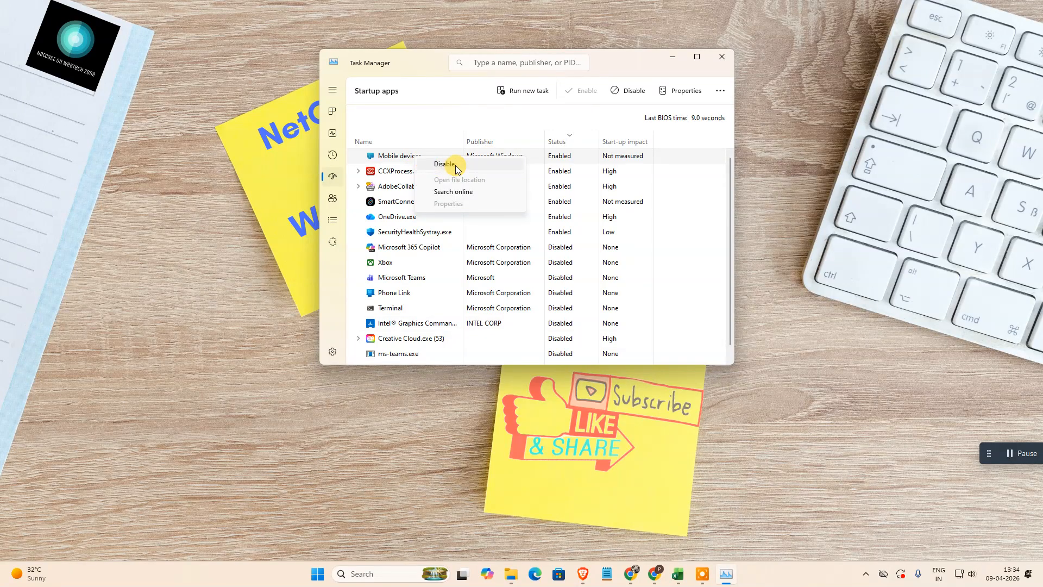
# View the app history and the performance overview in Task Manager
pyautogui.click(333, 155)
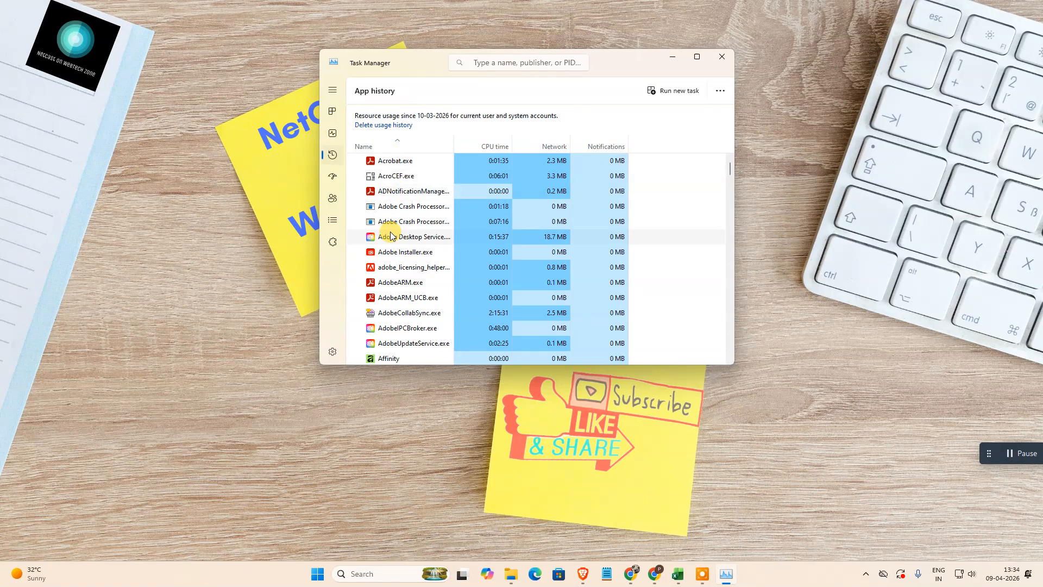
pyautogui.click(334, 136)
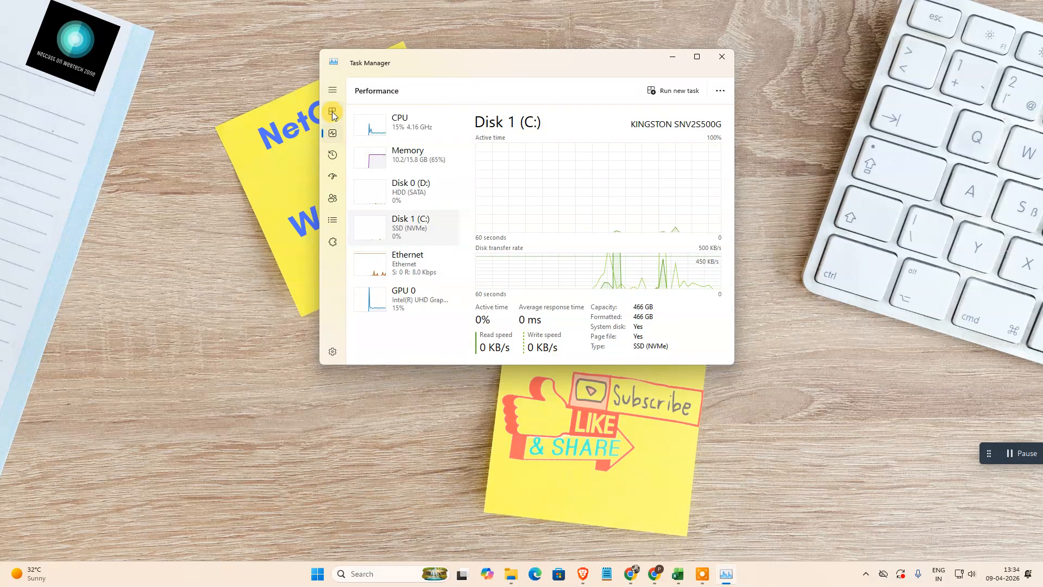
# Review the running processes, including the actions available for Microsoft Excel, and close Task Manager
pyautogui.click(334, 111)
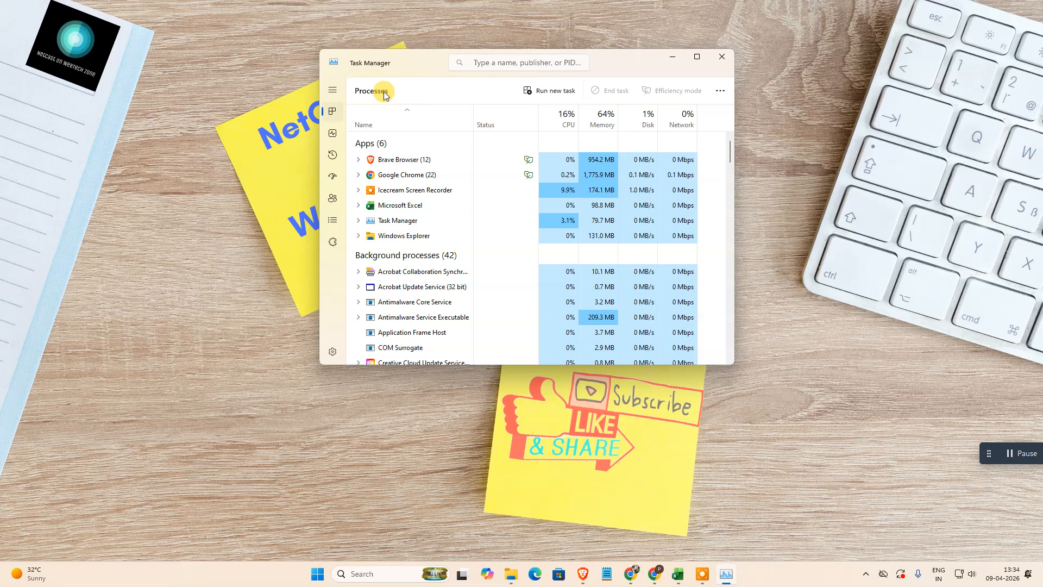
pyautogui.scroll(-1, 434, 251)
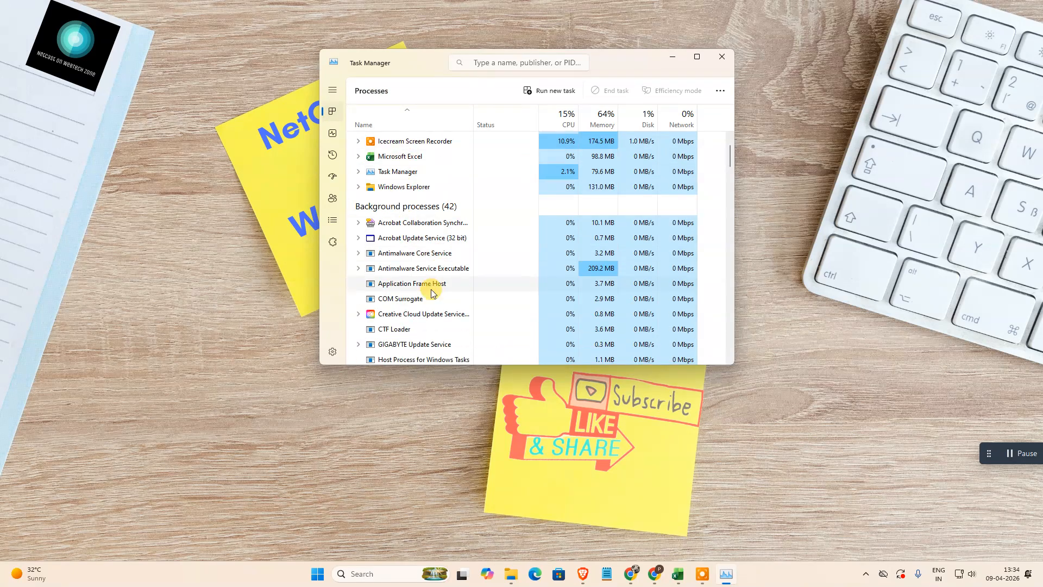
pyautogui.scroll(1, 432, 293)
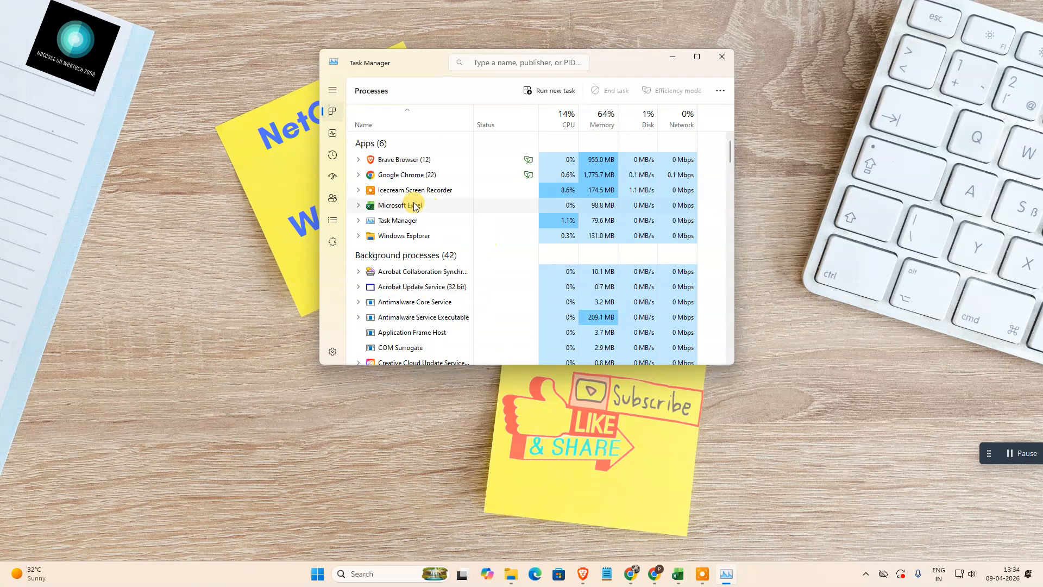
pyautogui.rightClick(392, 205)
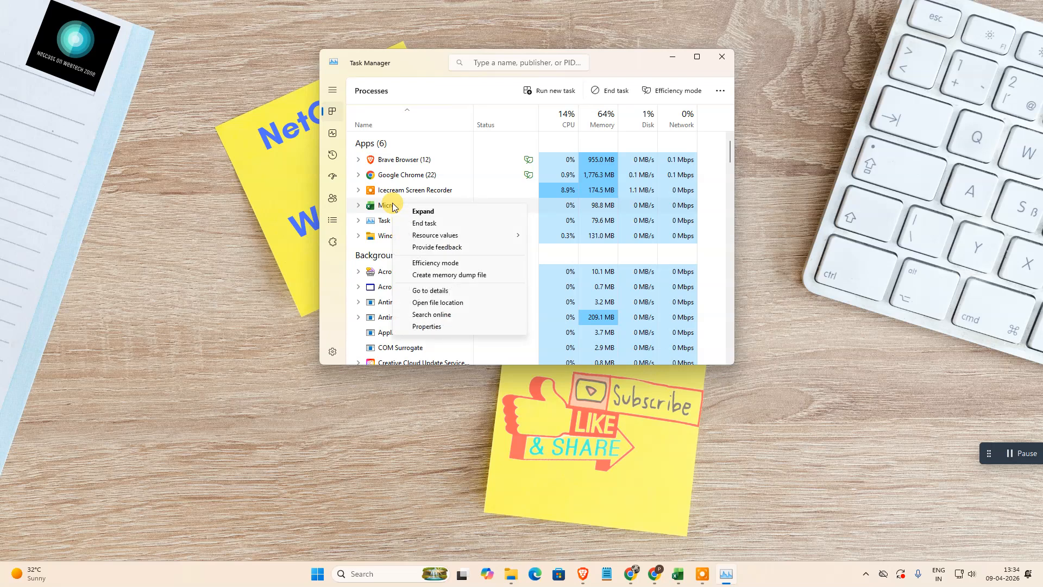
pyautogui.click(720, 59)
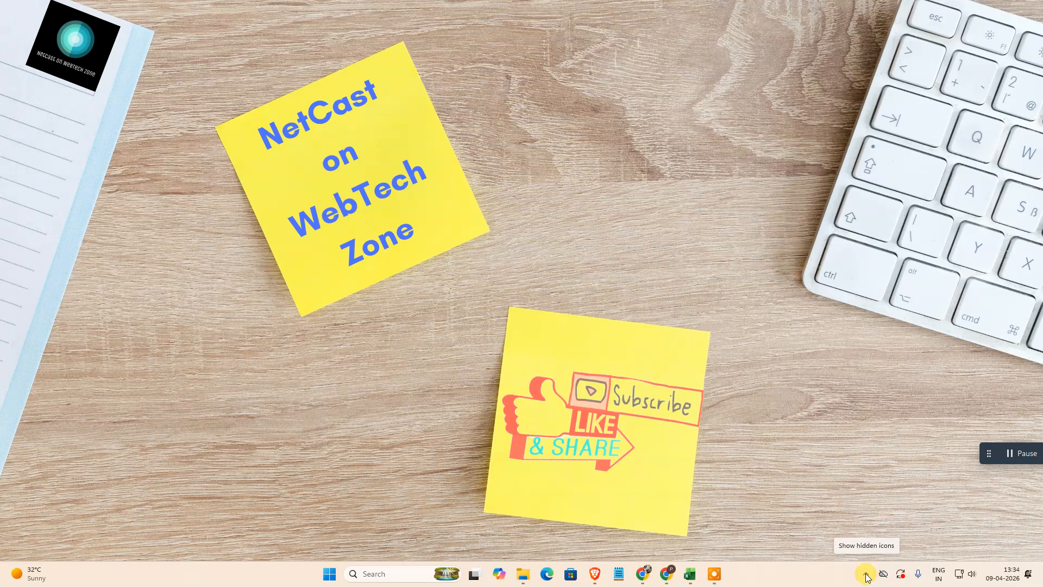
# Show the hidden system tray icons and check the options of the first one
pyautogui.click(866, 575)
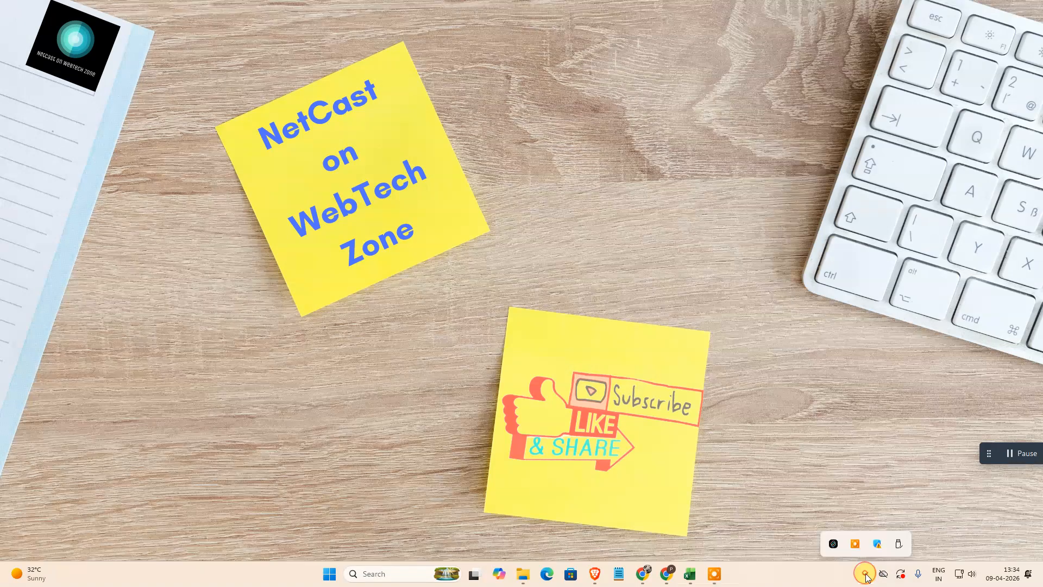
pyautogui.rightClick(833, 546)
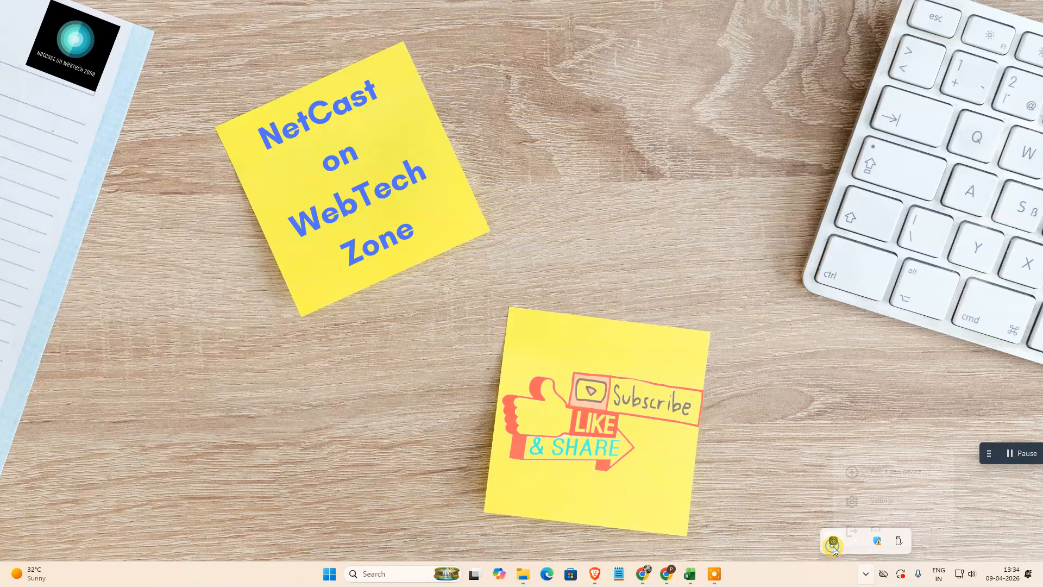
pyautogui.click(883, 536)
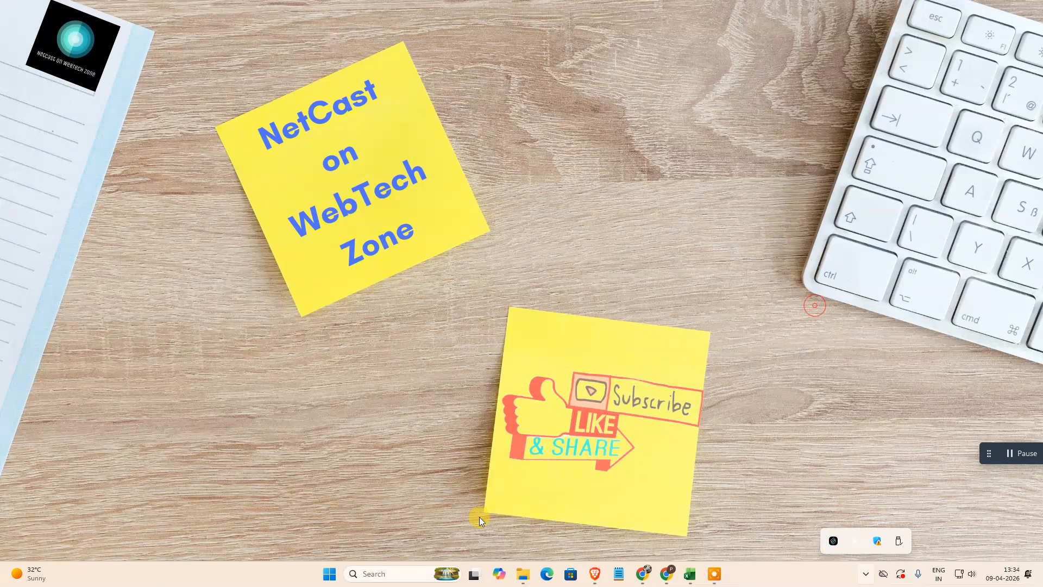
# Search Windows for "contr" and open Control Panel
pyautogui.click(409, 575)
pyautogui.write('c')
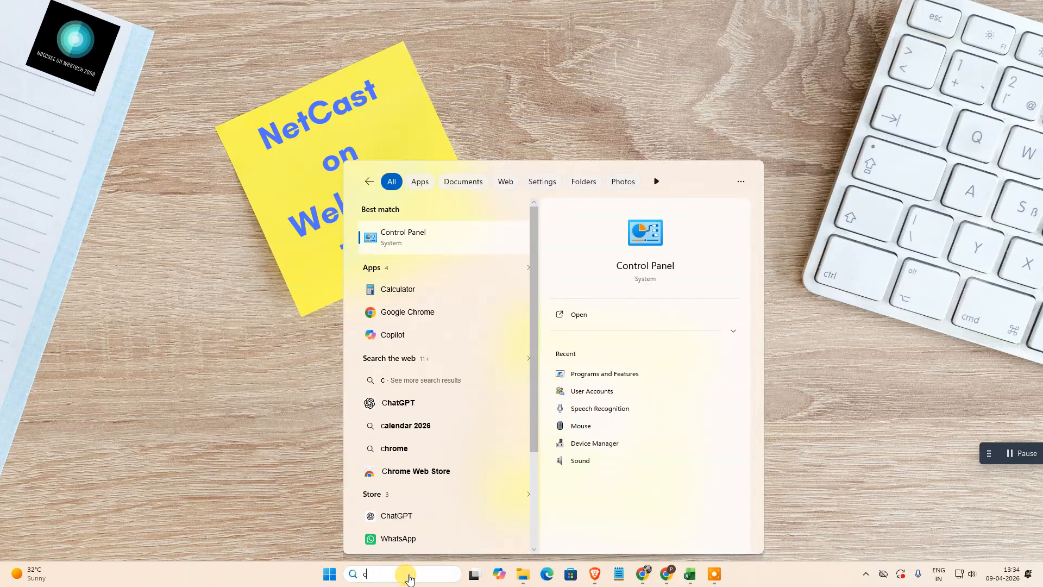
pyautogui.write('ontr')
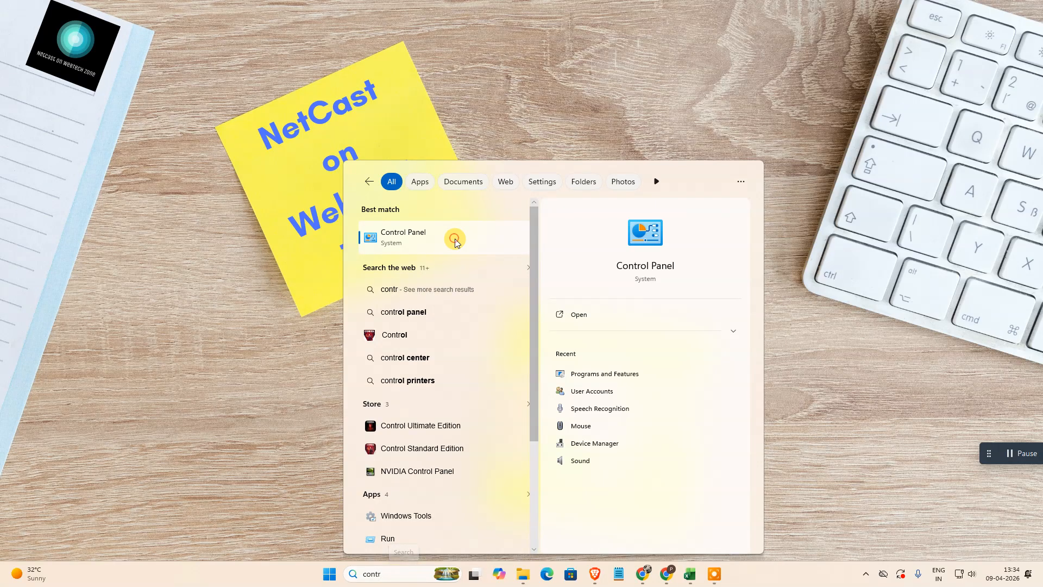
pyautogui.click(517, 237)
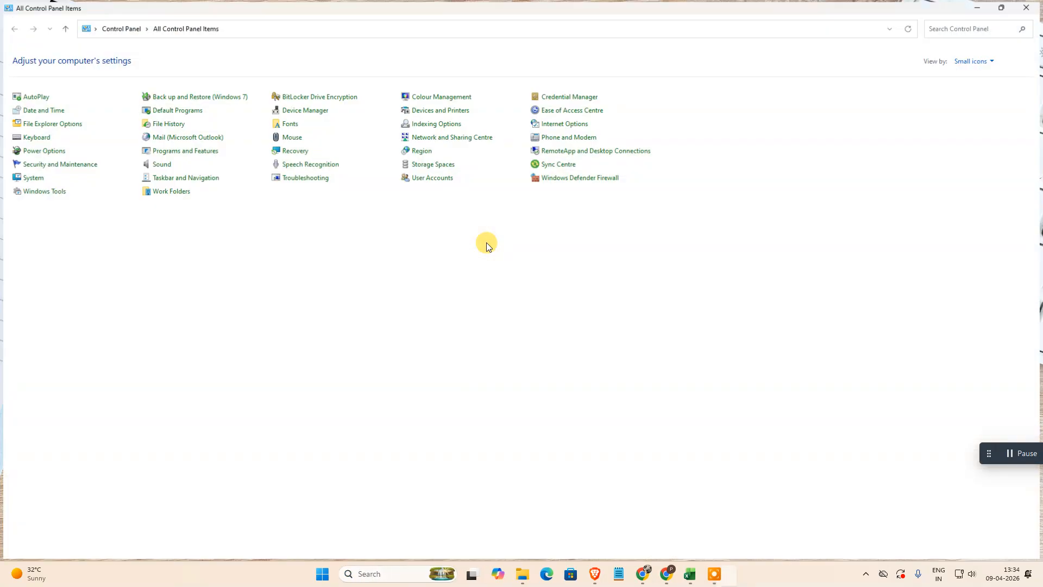
# Set the Control Panel view to Large icons
pyautogui.click(975, 59)
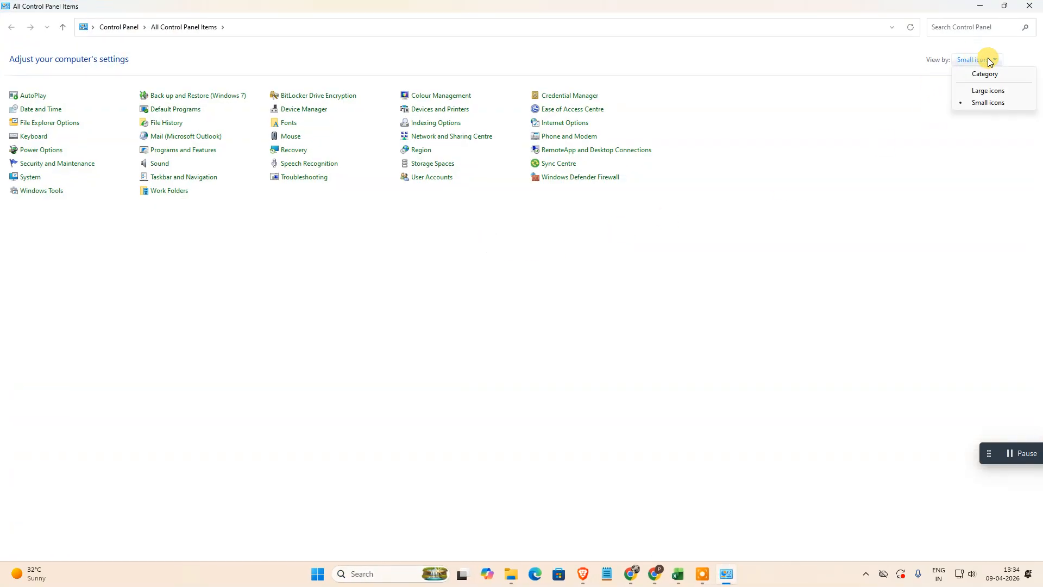
pyautogui.click(989, 91)
pyautogui.click(982, 60)
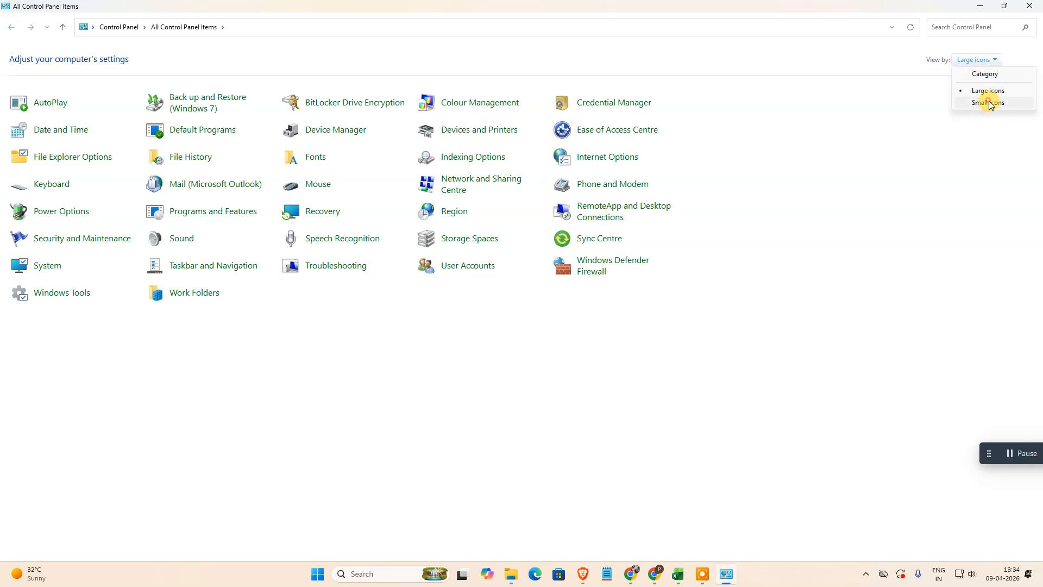
pyautogui.click(987, 102)
pyautogui.click(984, 60)
pyautogui.click(974, 89)
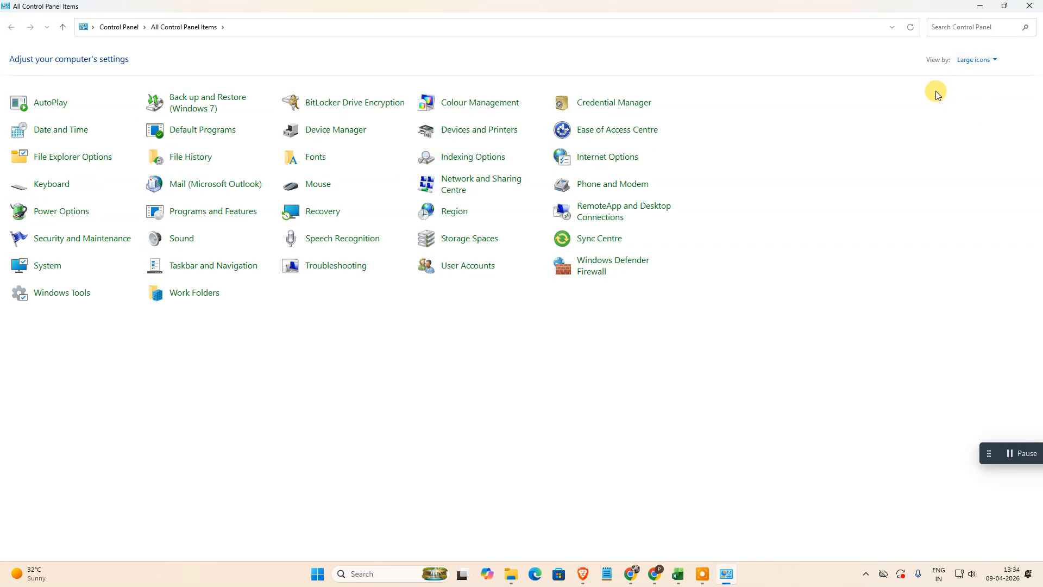
# Check the uninstall option for Google browser5 in Programs and Features, and close the window
pyautogui.click(213, 214)
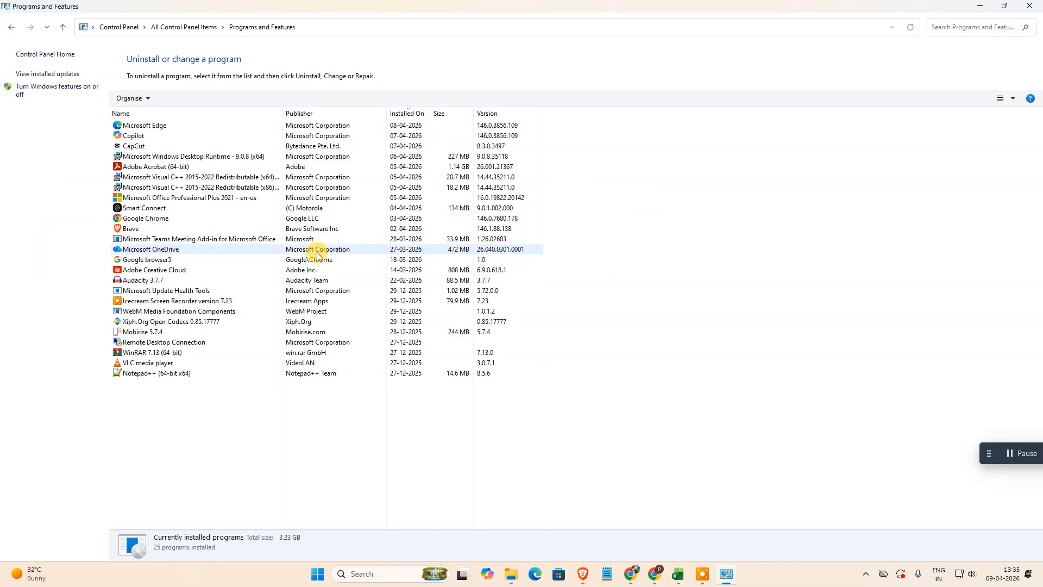
pyautogui.click(165, 198)
pyautogui.click(159, 261)
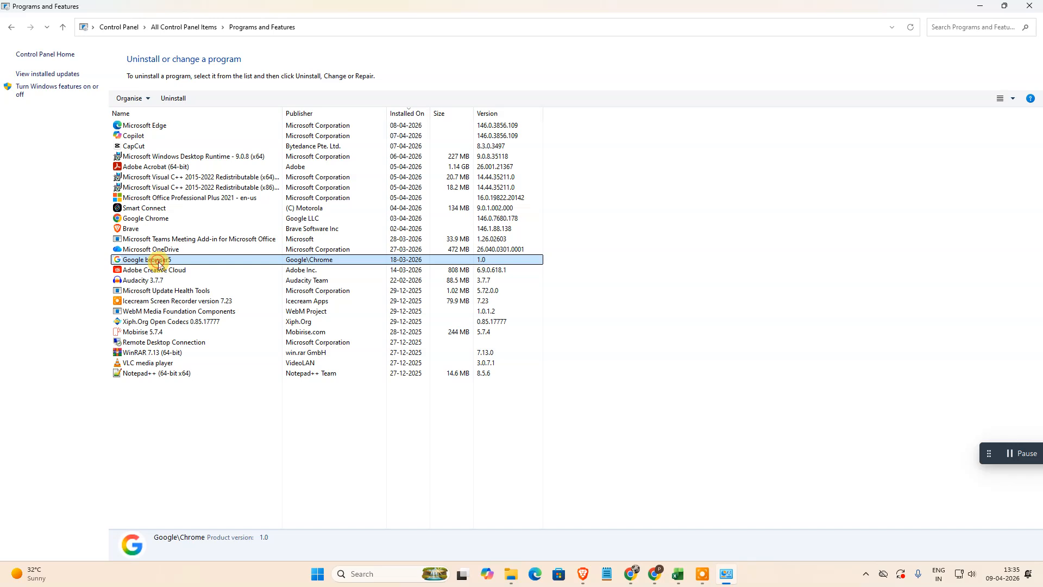
pyautogui.rightClick(159, 262)
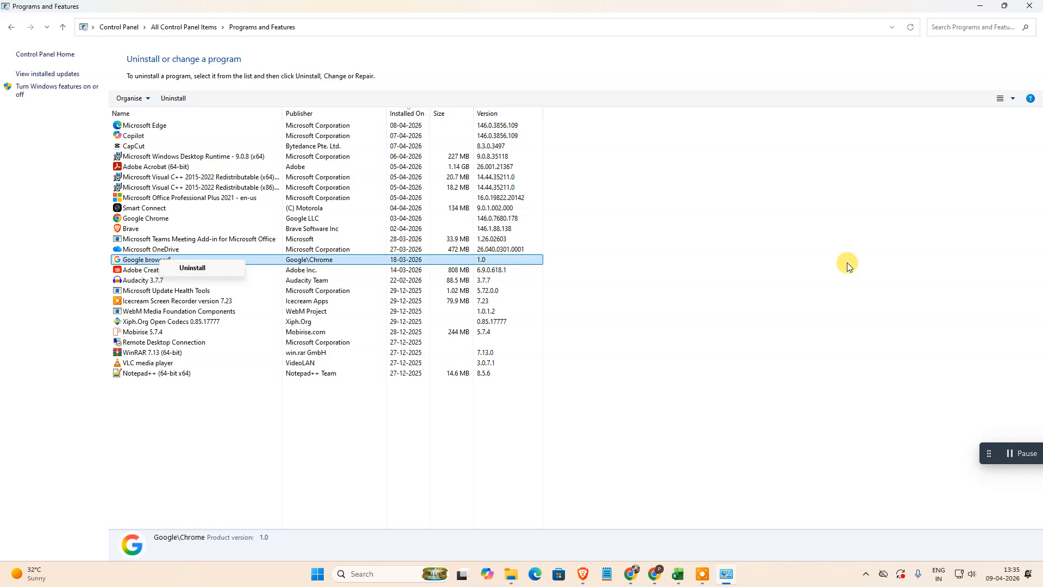
pyautogui.click(975, 153)
pyautogui.click(1029, 6)
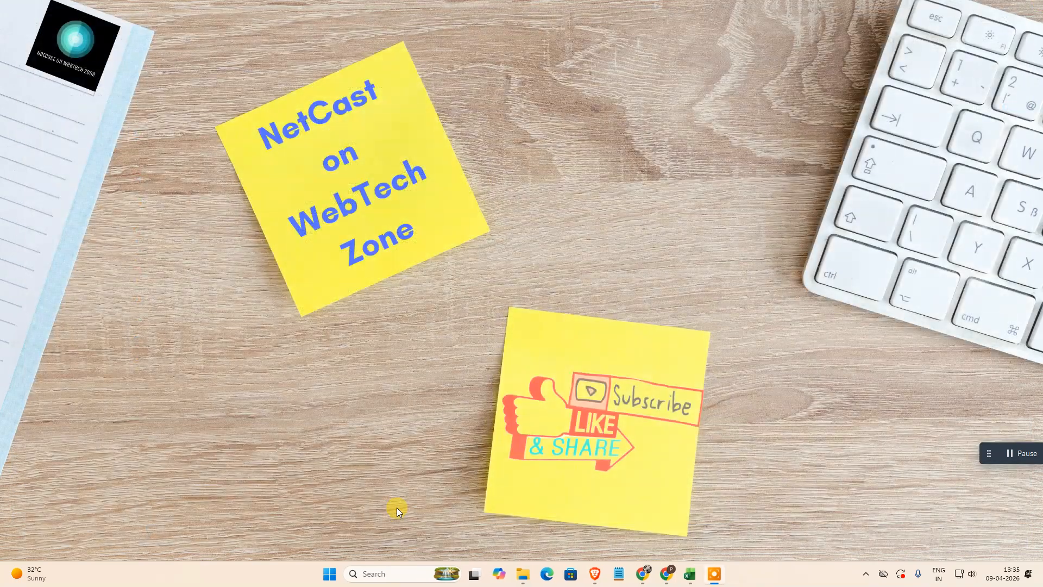
# Search Windows for Device Manager, open it and maximize its window
pyautogui.click(371, 573)
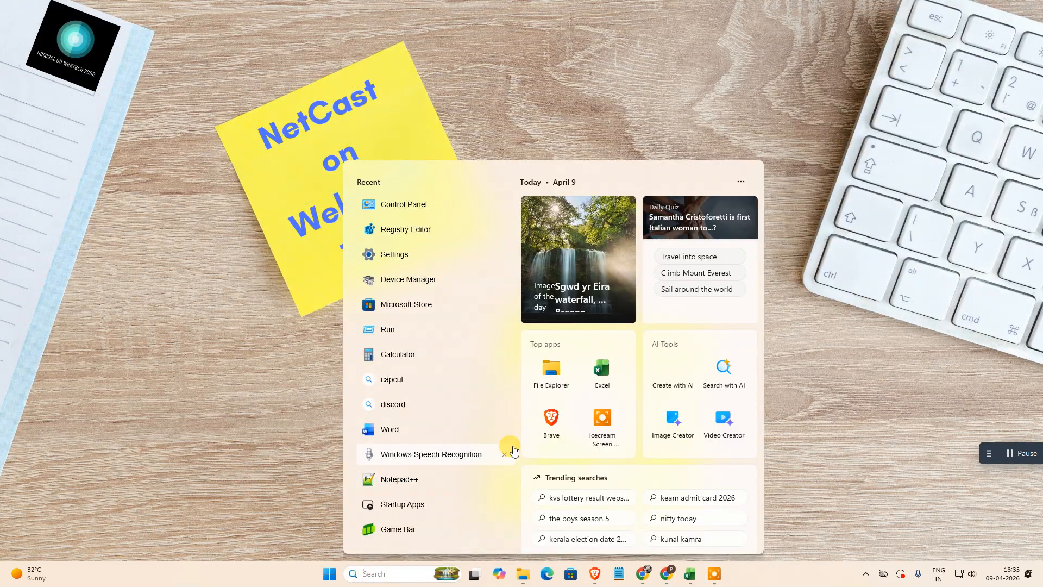
pyautogui.write('device Manager')
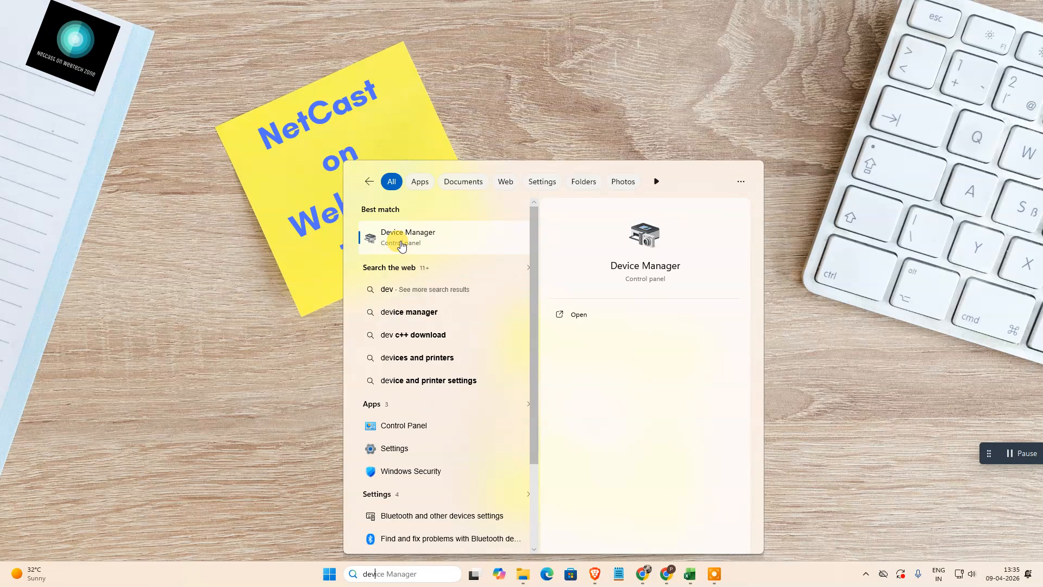
pyautogui.click(405, 242)
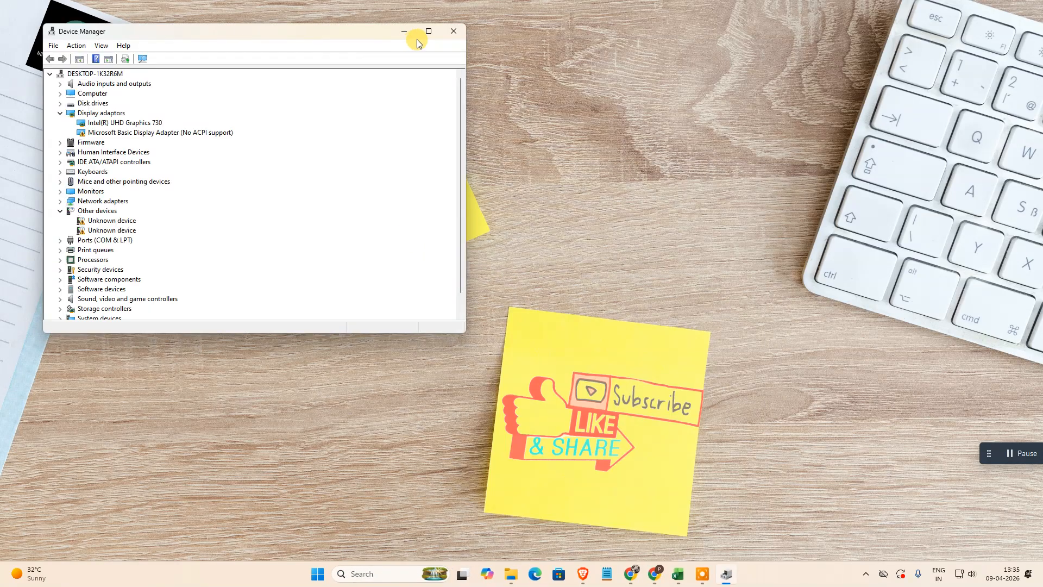
pyautogui.click(447, 30)
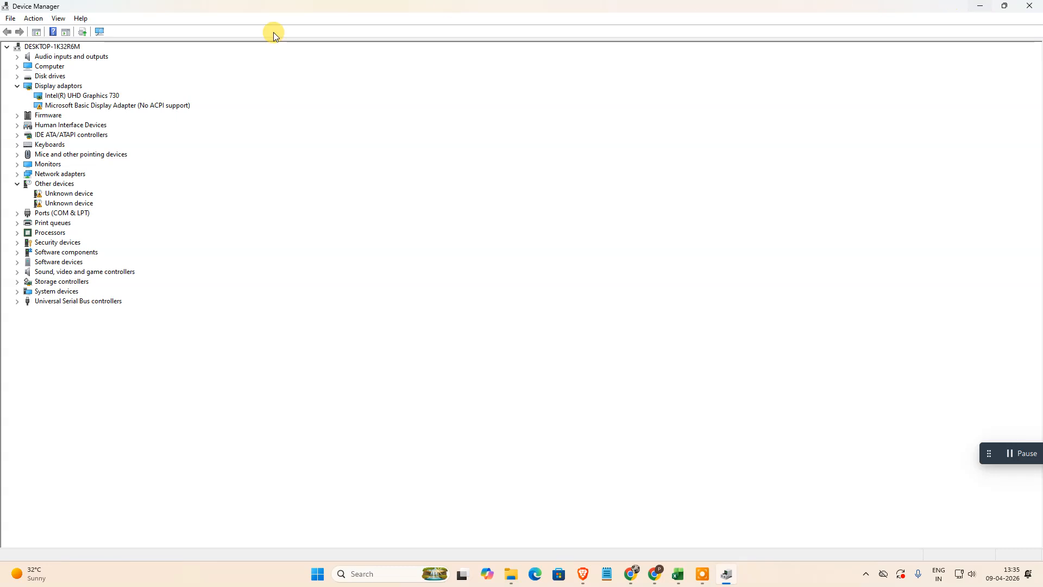
# Show hidden devices in Device Manager and expand the Sound, video and game controllers category
pyautogui.click(59, 18)
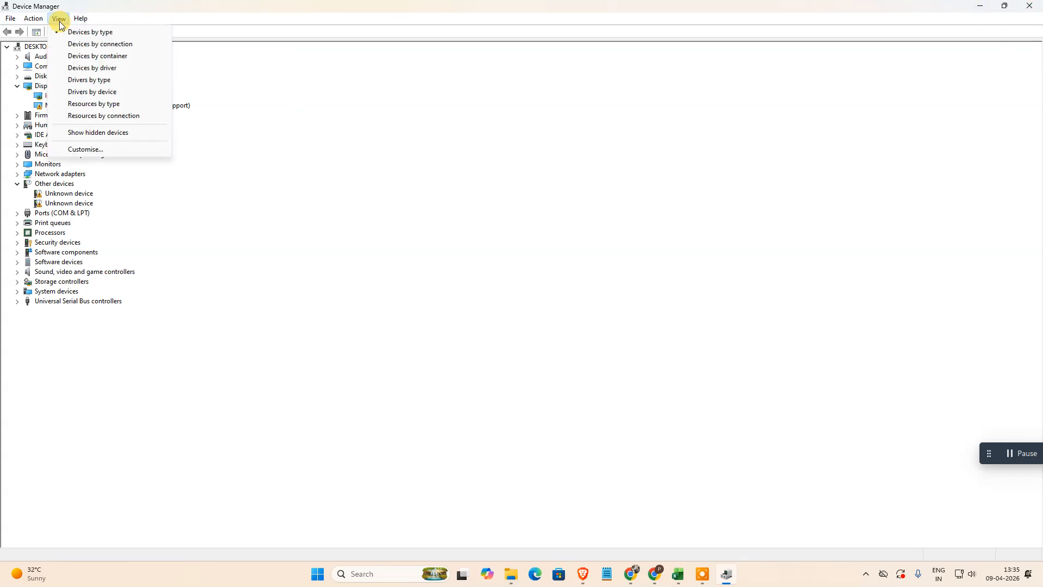
pyautogui.click(106, 134)
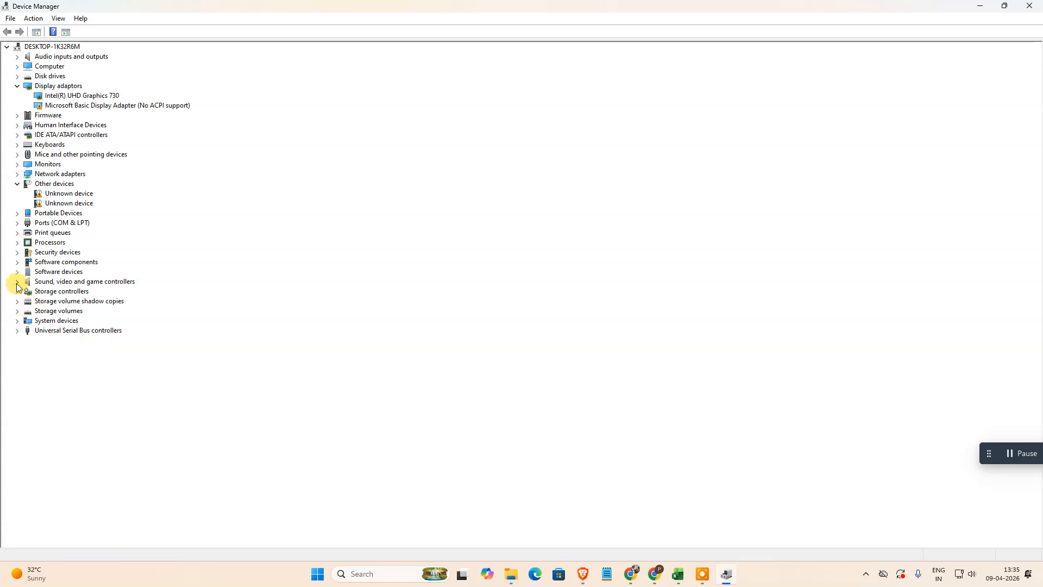
pyautogui.click(17, 282)
pyautogui.click(120, 281)
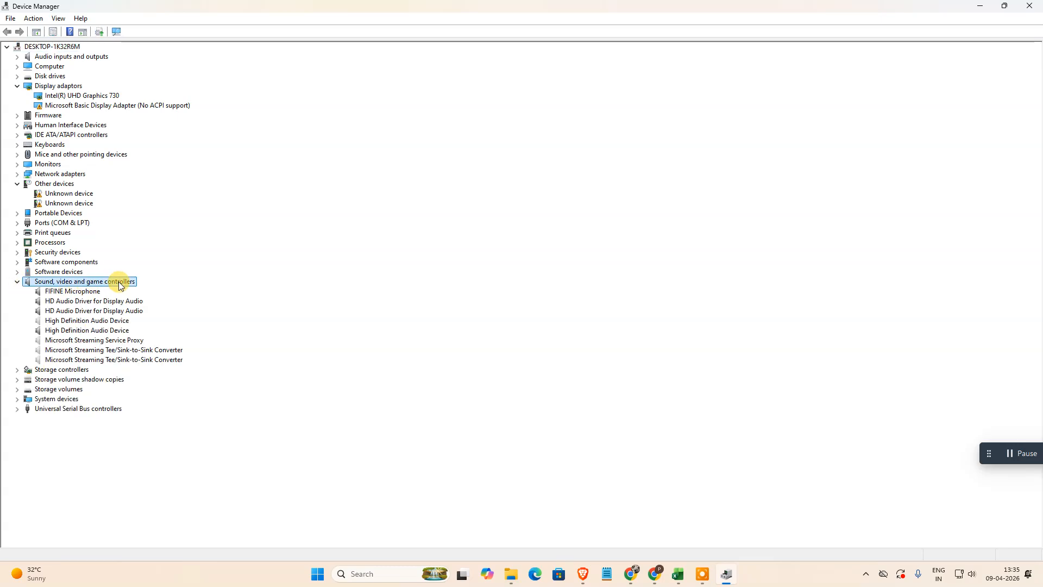
# Look through the sound, video and game controllers and check the available actions for the second High Definition Audio Device
pyautogui.click(82, 321)
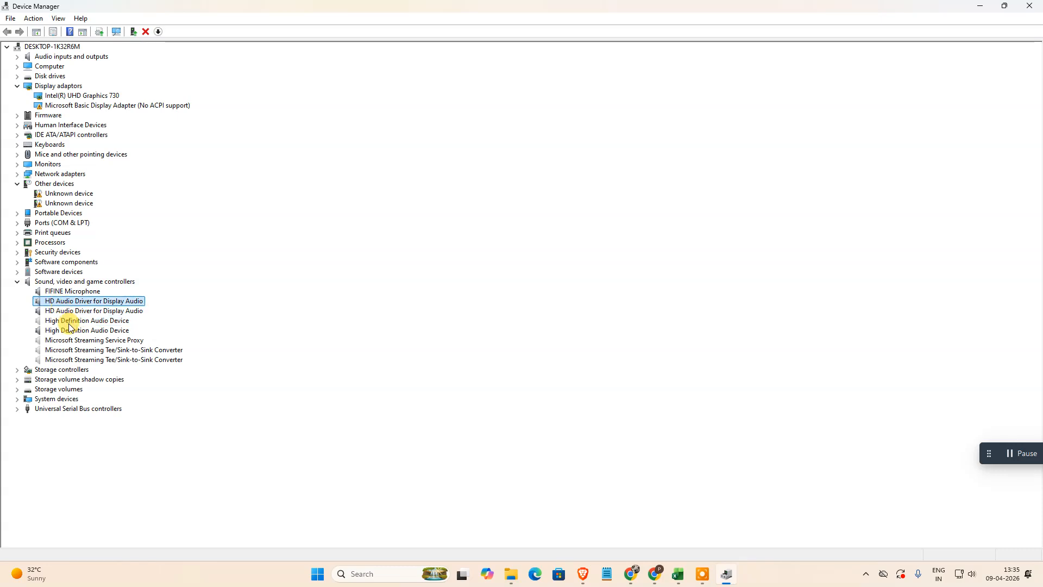
pyautogui.click(82, 360)
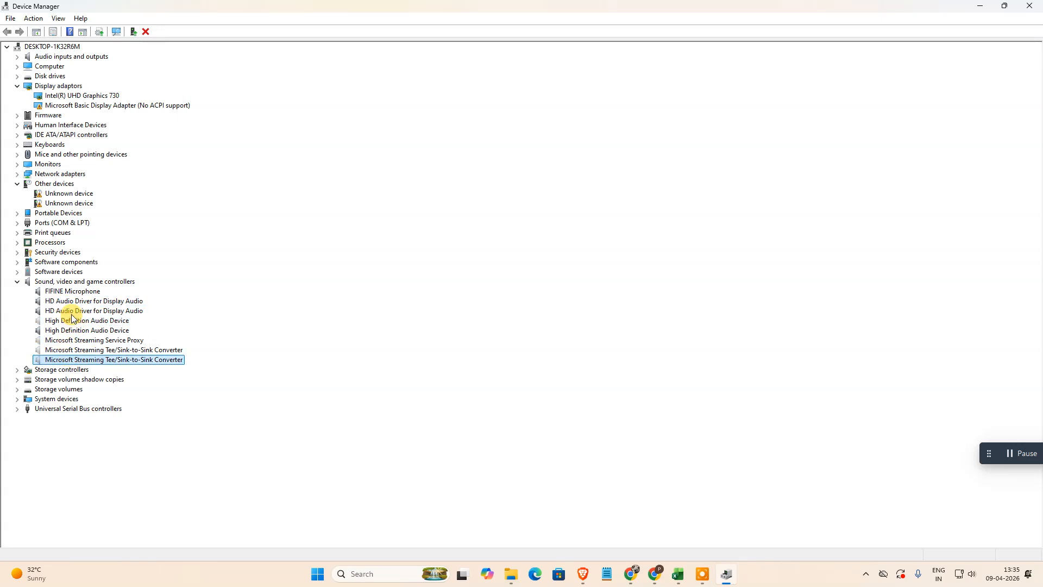
pyautogui.click(1018, 453)
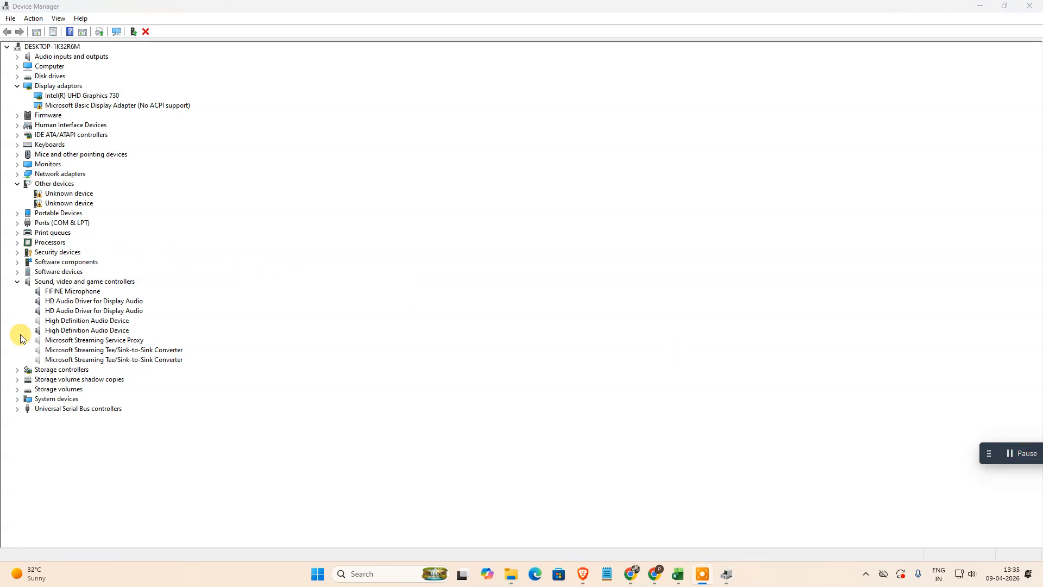
pyautogui.click(68, 293)
pyautogui.click(72, 311)
pyautogui.click(71, 321)
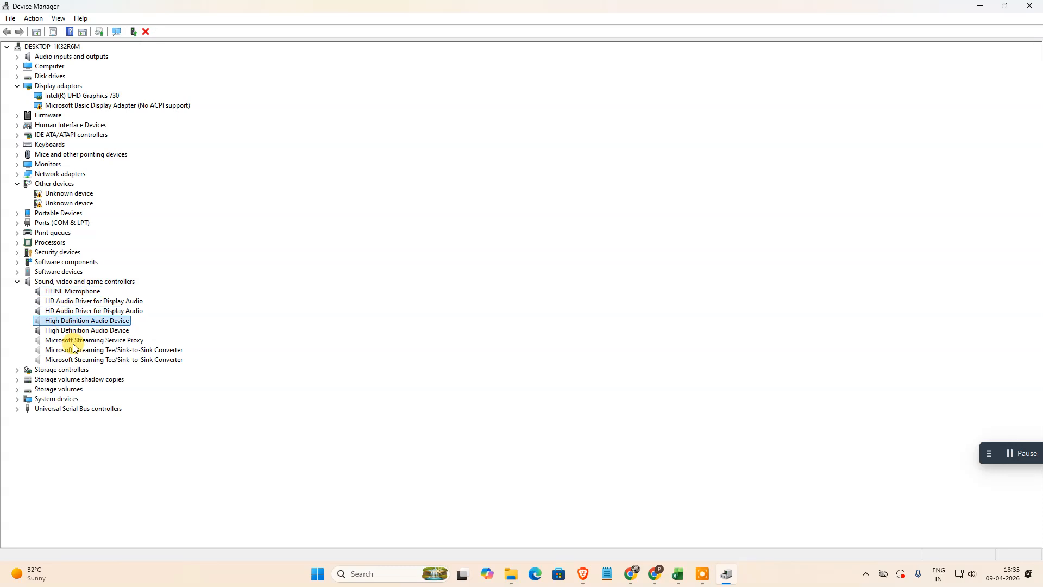
pyautogui.rightClick(71, 331)
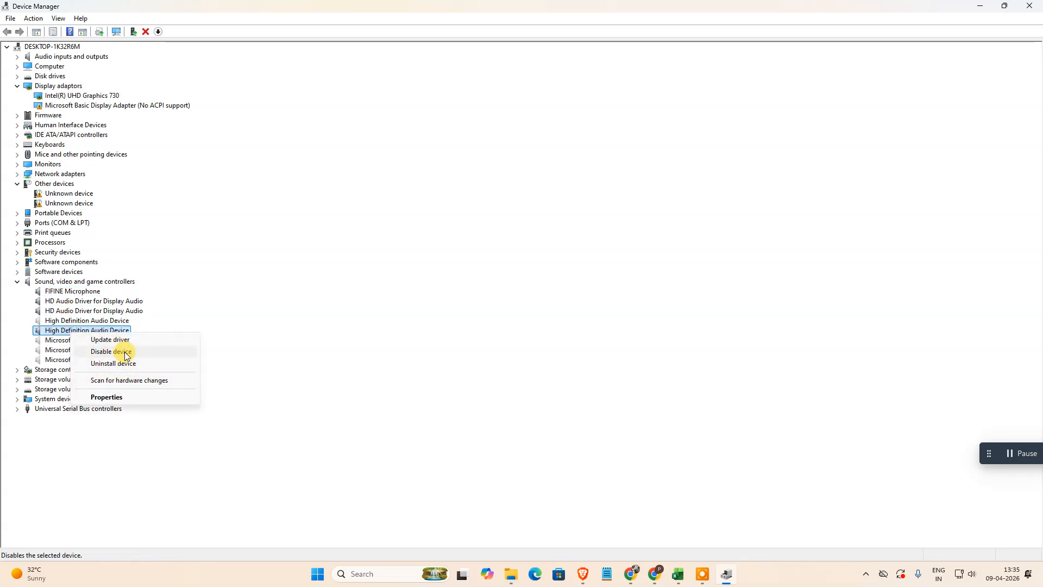
pyautogui.click(51, 302)
pyautogui.click(66, 293)
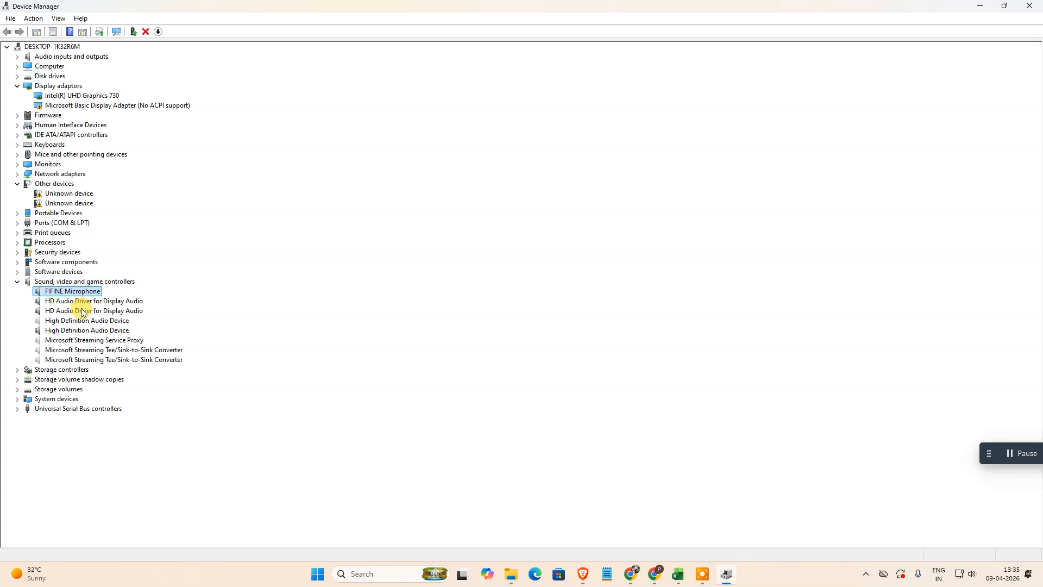
# Check the available actions for Microphone (FIFINE Microphone) under Audio inputs and outputs, and close Device Manager
pyautogui.click(18, 57)
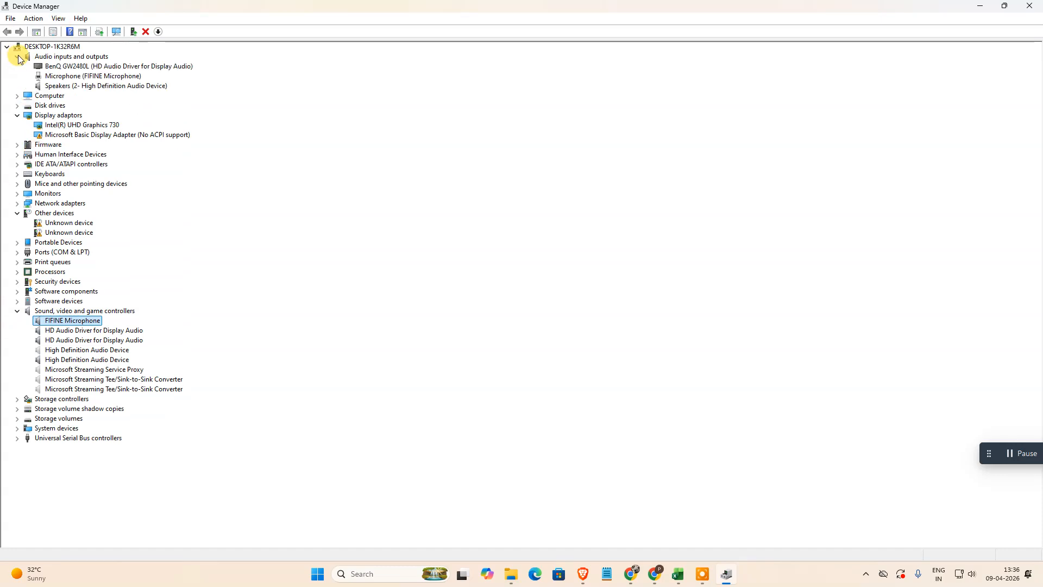
pyautogui.rightClick(107, 77)
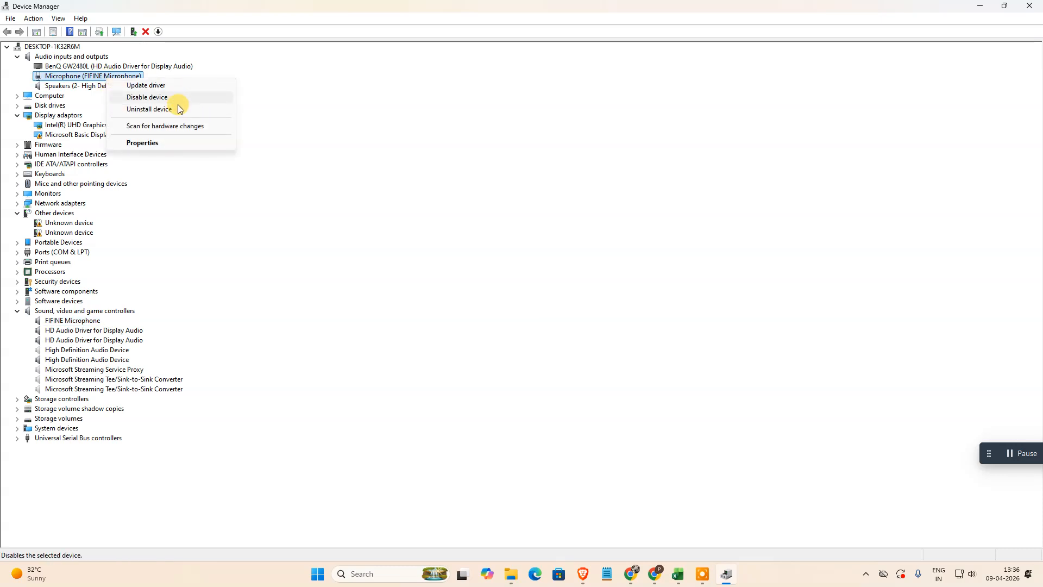
pyautogui.click(576, 129)
pyautogui.click(1041, 2)
# Search Windows for "regi" and open Registry Editor
pyautogui.click(373, 572)
pyautogui.write('t')
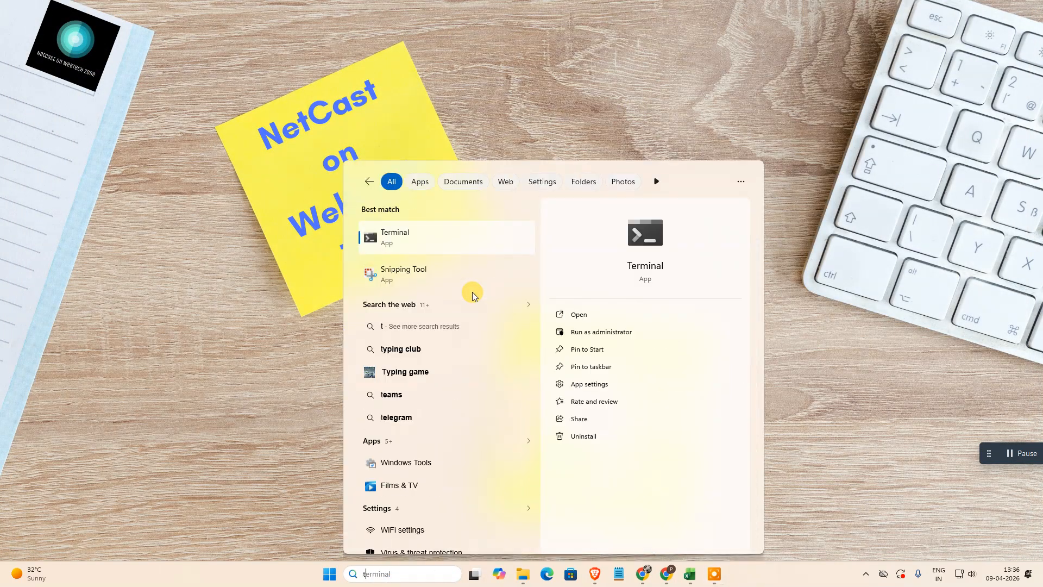
pyautogui.write('re')
pyautogui.press('BackSpace')
pyautogui.press('BackSpace')
pyautogui.press('BackSpace')
pyautogui.write('reg')
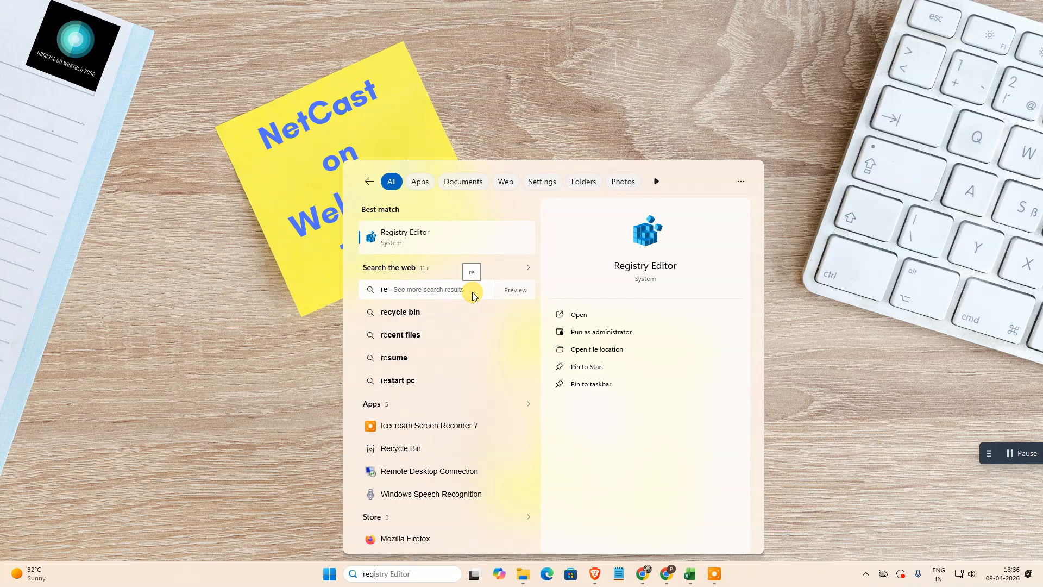
pyautogui.write('i')
pyautogui.click(421, 240)
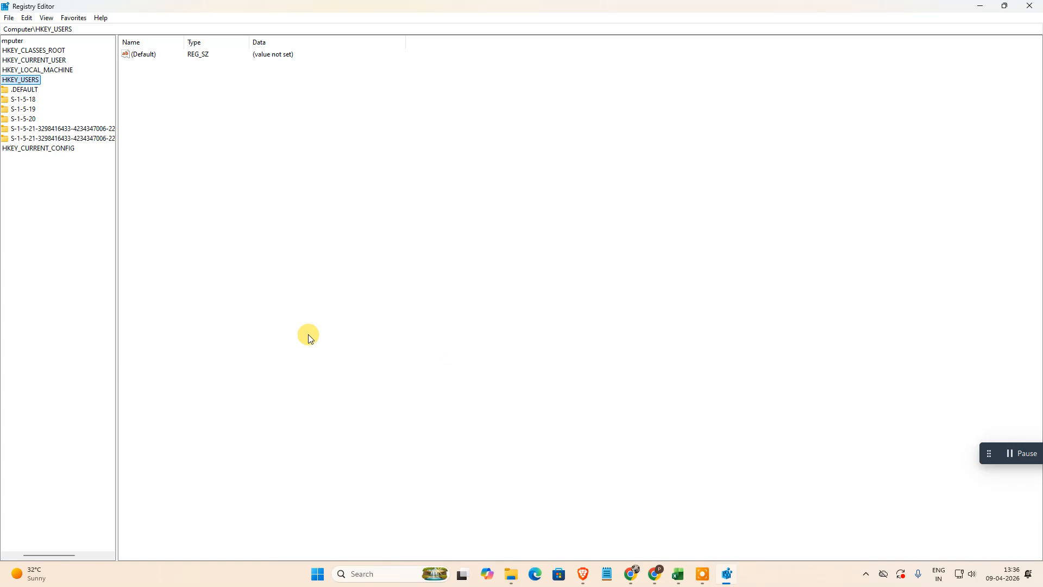
# Collapse HKEY_USERS and expand the Software key under HKEY_CURRENT_USER
pyautogui.moveTo(57, 574)
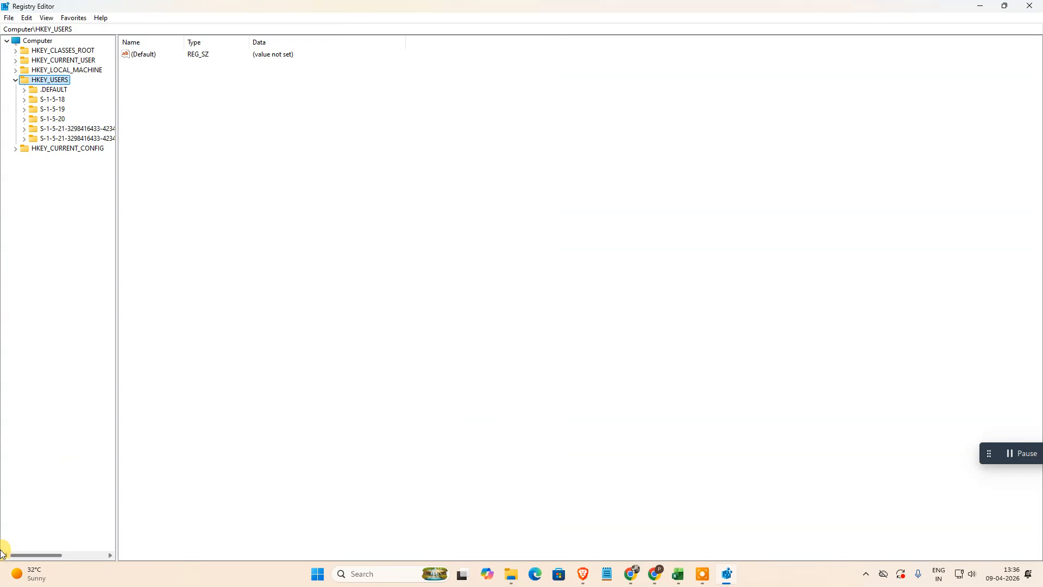
pyautogui.click(16, 80)
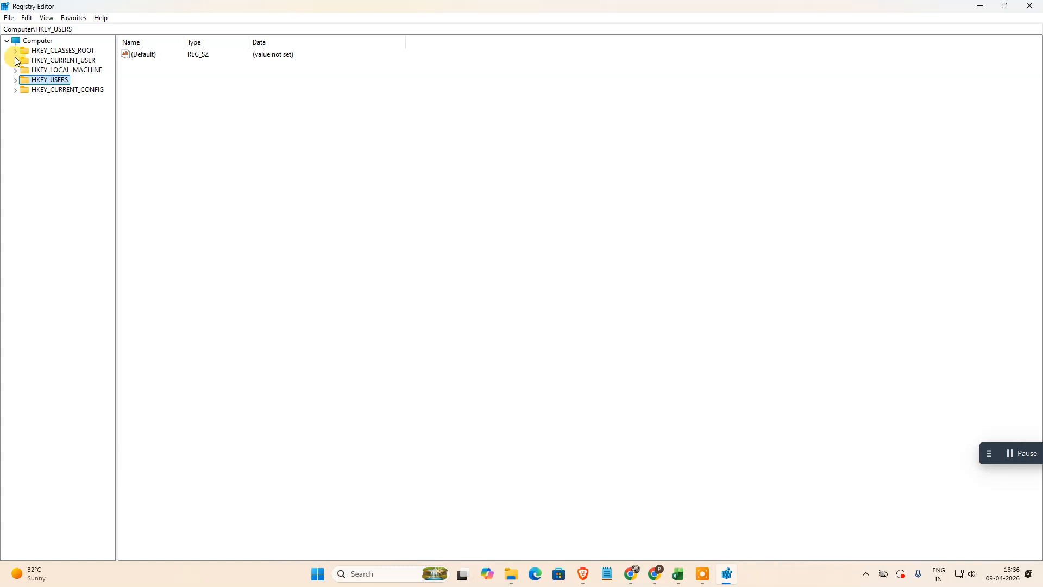
pyautogui.click(16, 60)
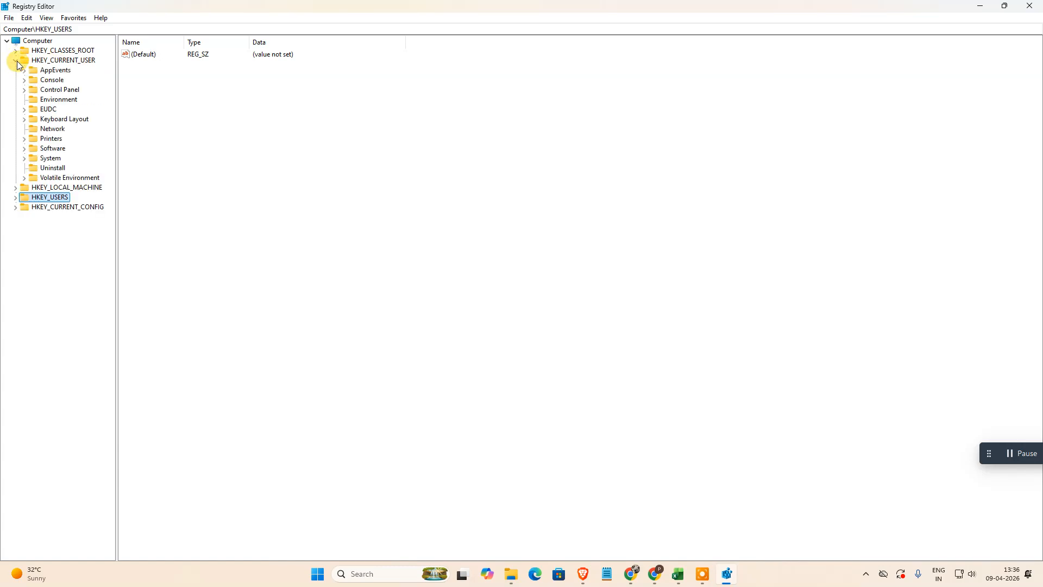
pyautogui.click(23, 148)
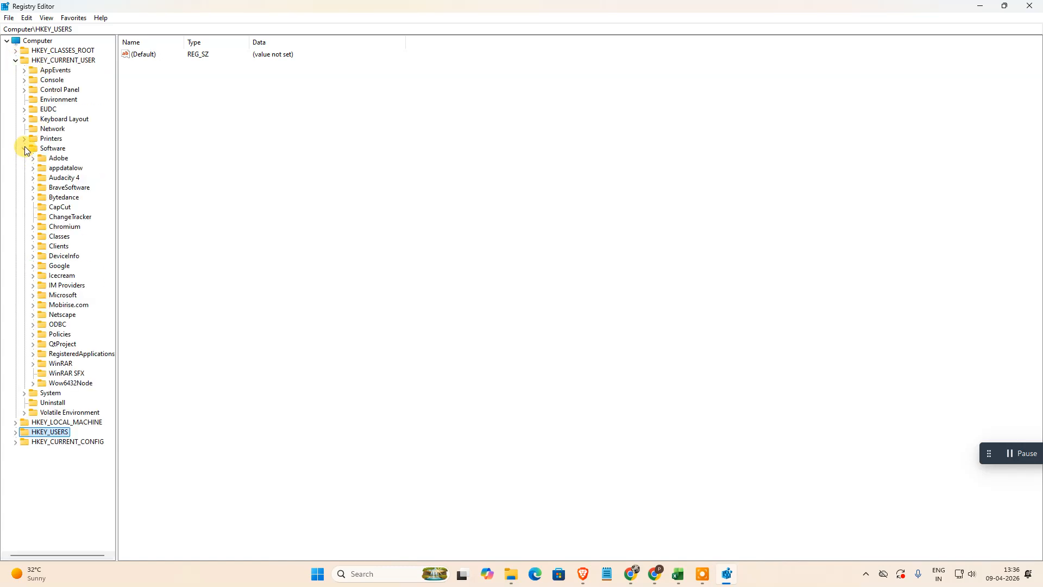
# Check the available actions, including Delete, for the Classes key under HKEY_CURRENT_USER\Software
pyautogui.click(62, 237)
pyautogui.click(62, 306)
pyautogui.click(60, 237)
pyautogui.rightClick(60, 239)
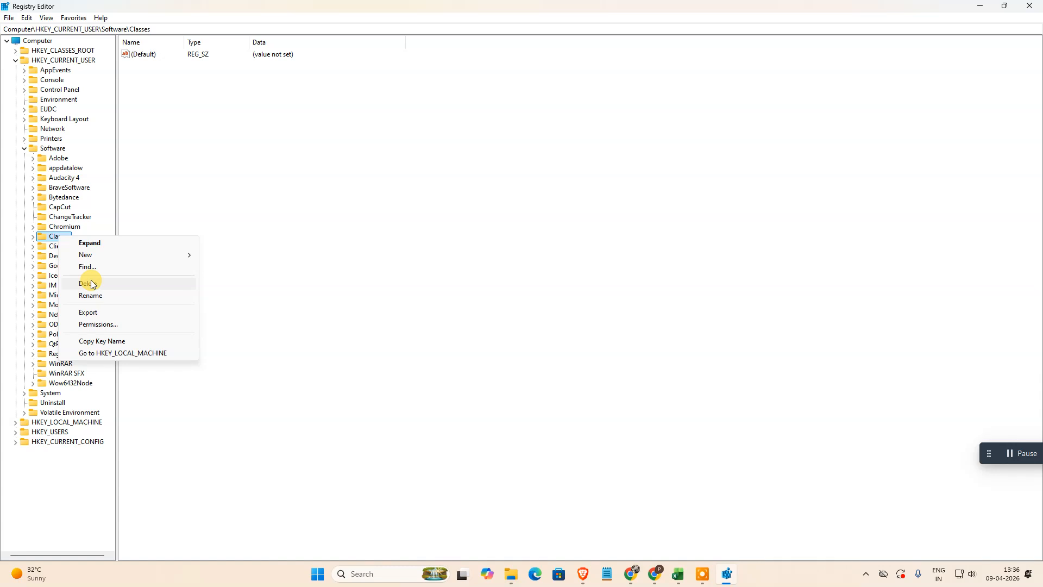
pyautogui.click(369, 205)
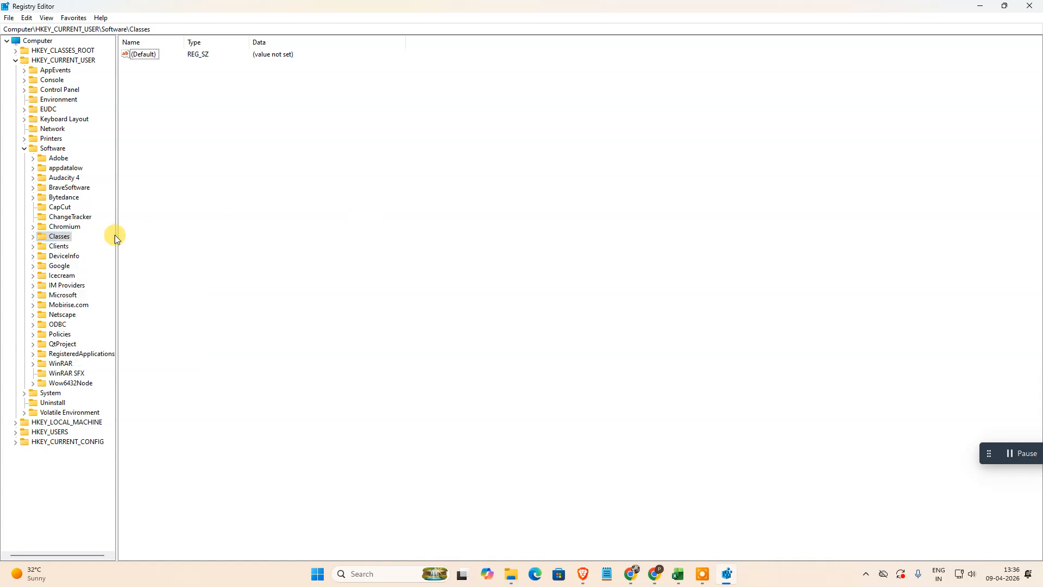
# Check the Administrators permissions for the Classes key and close the permissions dialog
pyautogui.rightClick(59, 237)
pyautogui.click(100, 323)
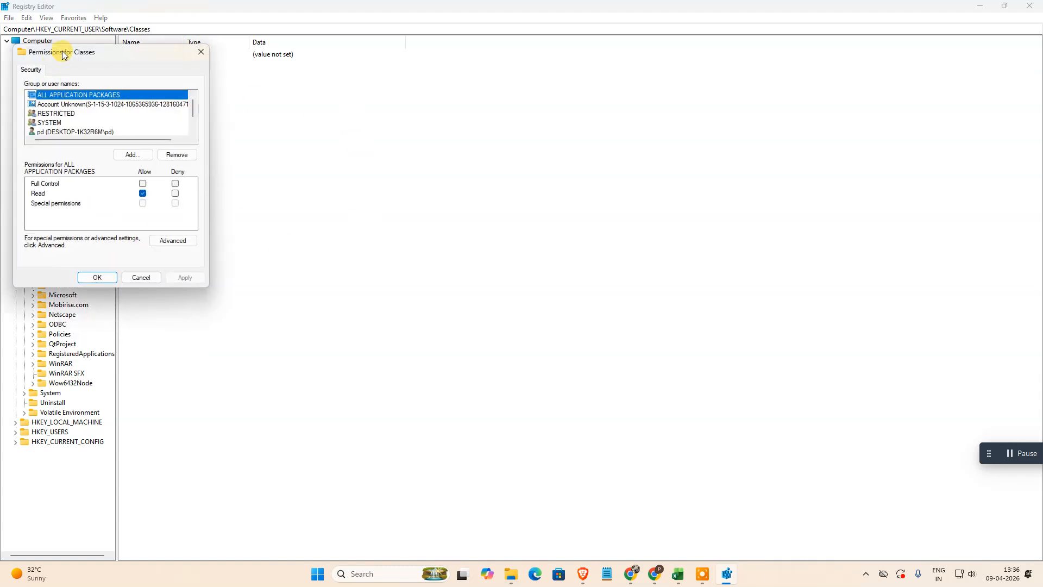
pyautogui.moveTo(63, 51); pyautogui.dragTo(369, 87)
pyautogui.click(402, 160)
pyautogui.scroll(-1, 415, 155)
pyautogui.click(401, 160)
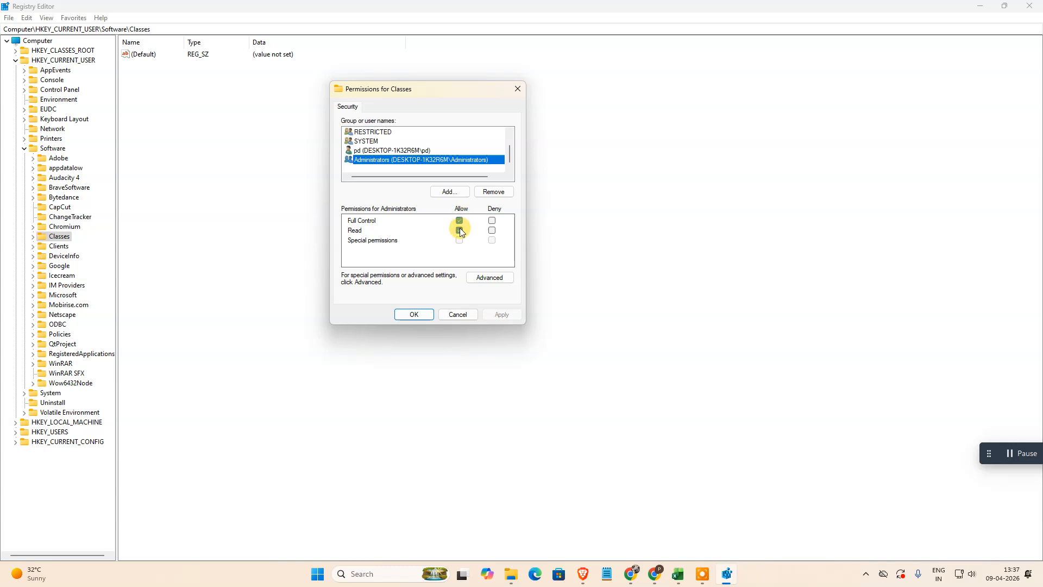
pyautogui.click(517, 88)
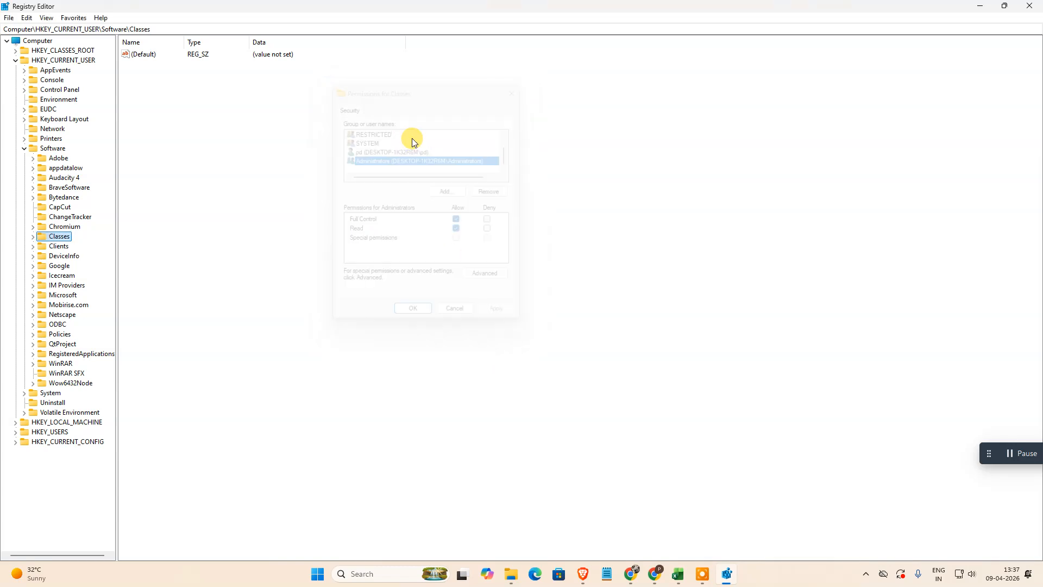
# Review the Delete option for the Classes key again and collapse HKEY_CURRENT_USER
pyautogui.rightClick(57, 237)
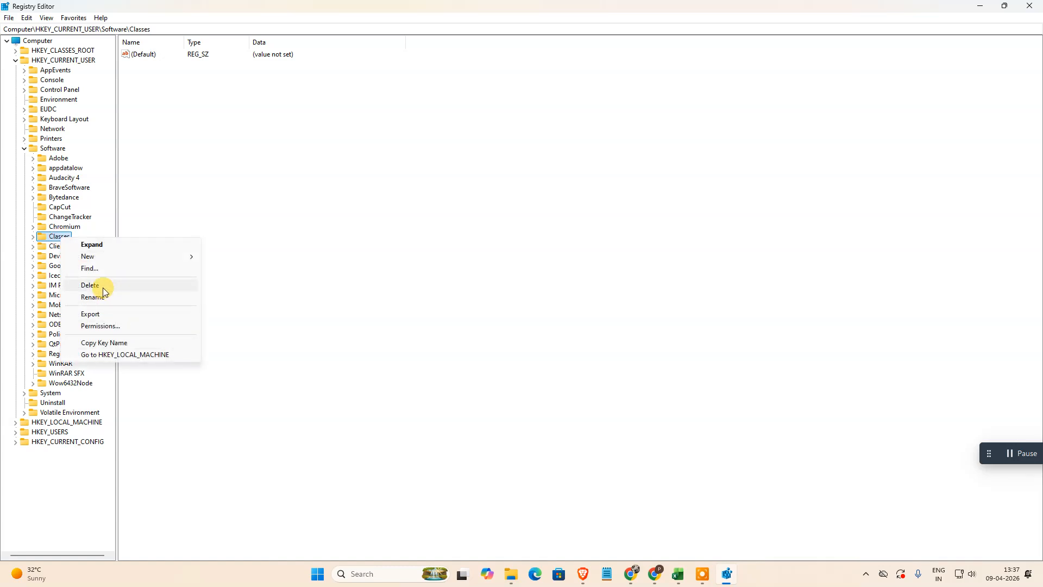
pyautogui.click(194, 176)
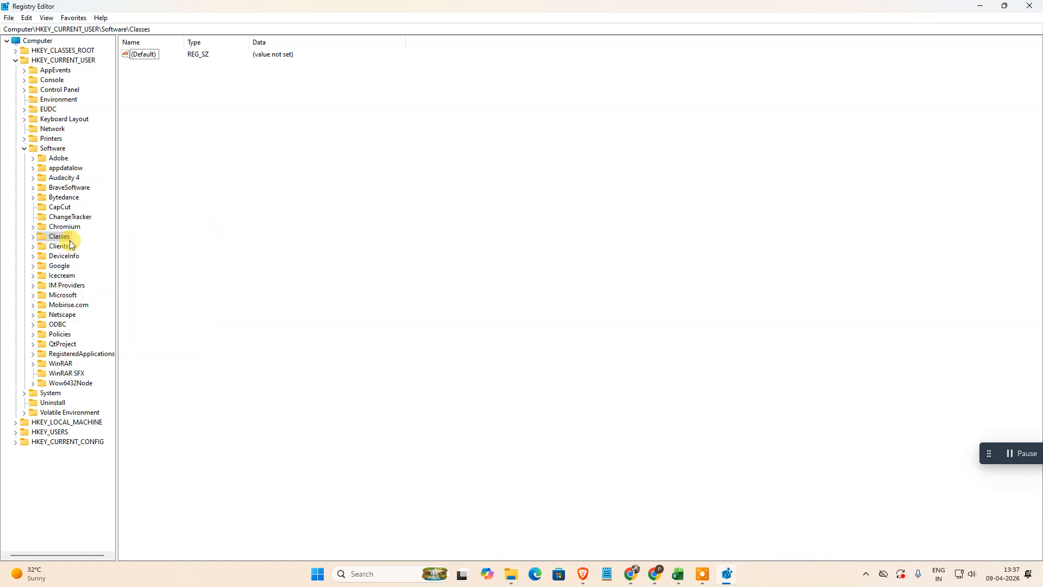
pyautogui.click(23, 148)
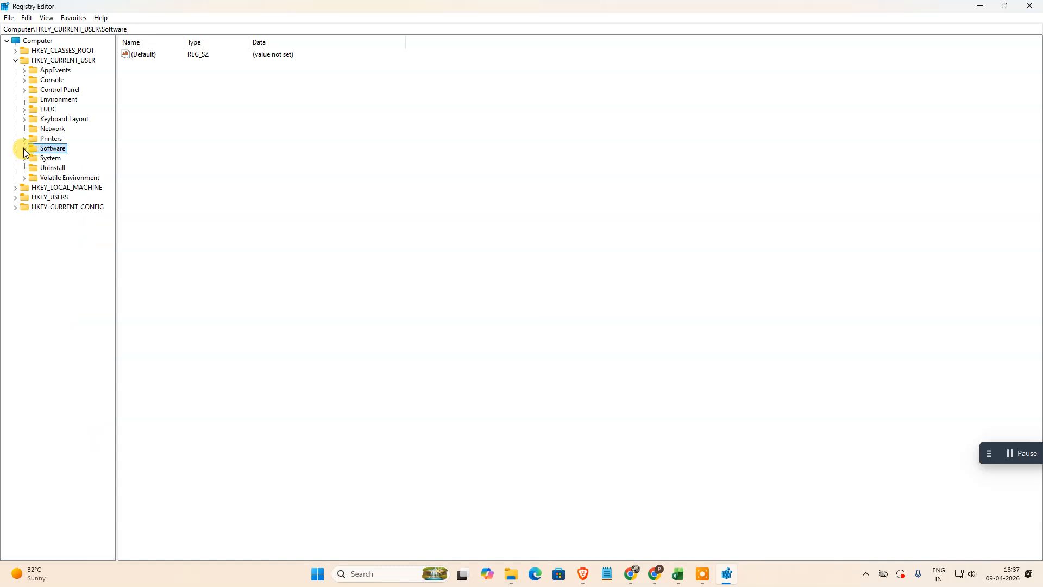
pyautogui.click(15, 61)
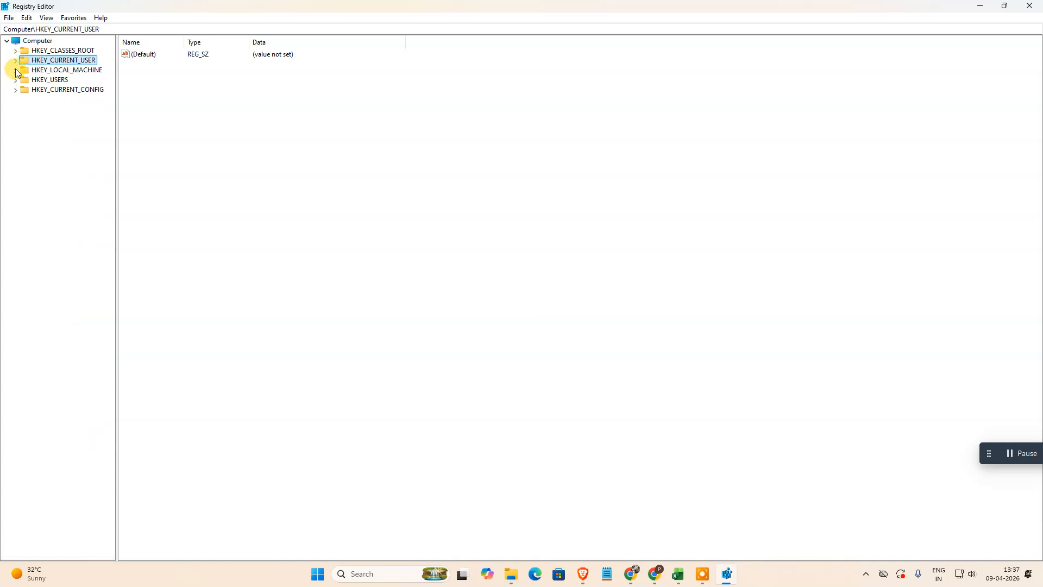
# Check the available actions for the Lenovo key under HKEY_LOCAL_MACHINE\SOFTWARE and collapse the SOFTWARE key
pyautogui.click(15, 70)
pyautogui.click(24, 139)
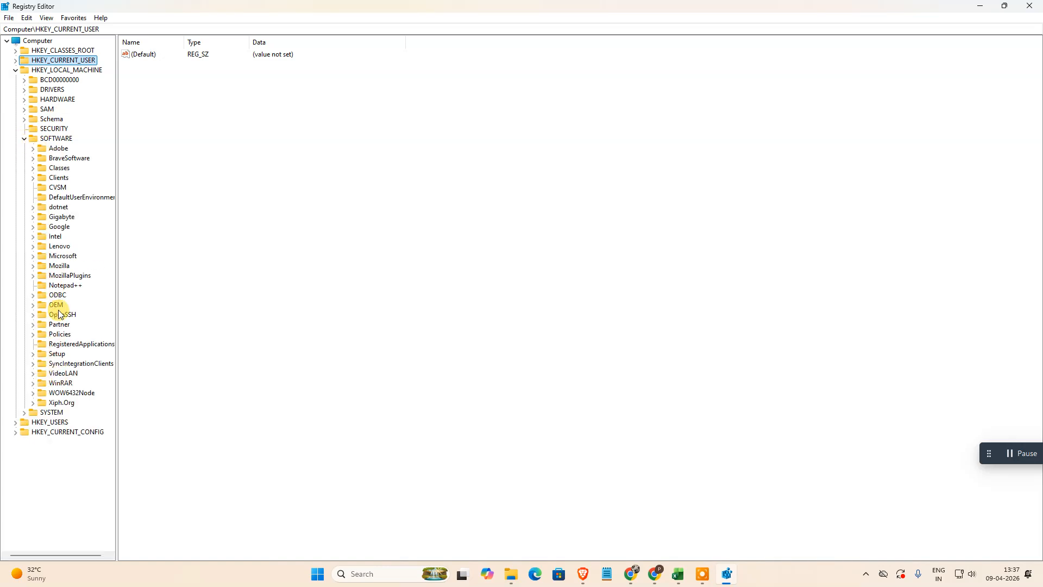
pyautogui.click(52, 247)
pyautogui.rightClick(53, 247)
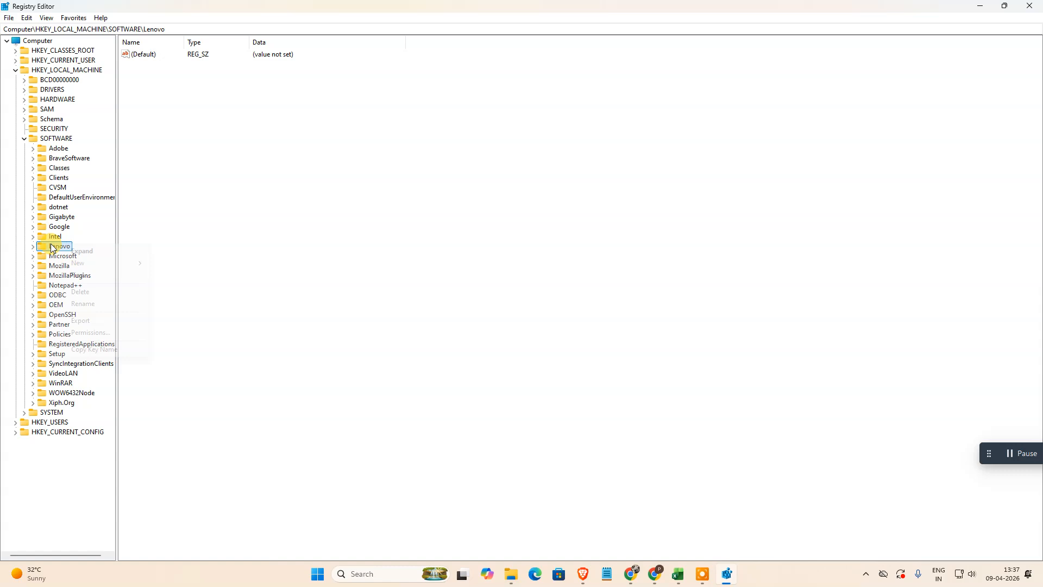
pyautogui.click(24, 139)
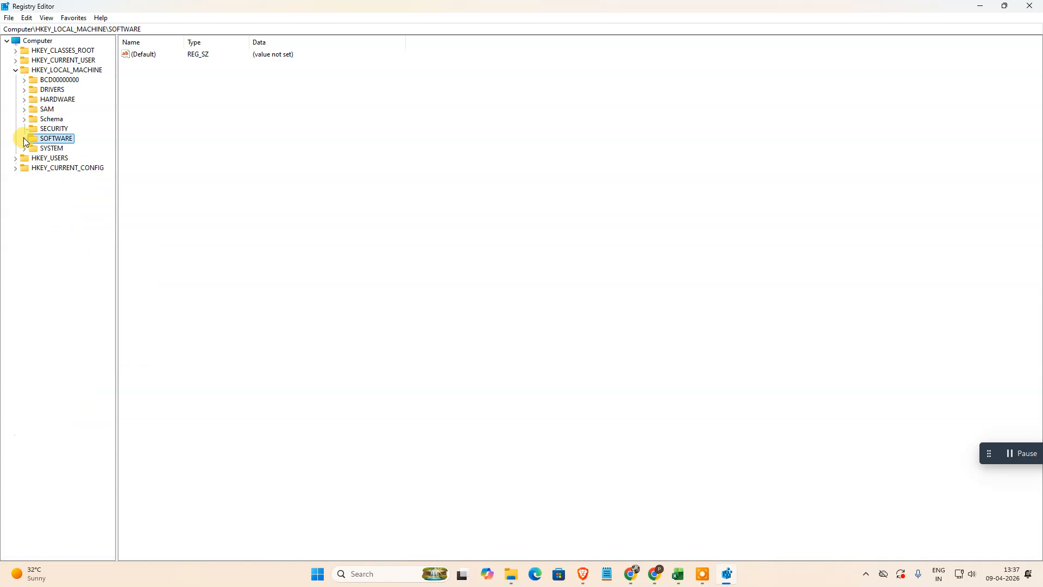
pyautogui.click(15, 71)
pyautogui.click(16, 70)
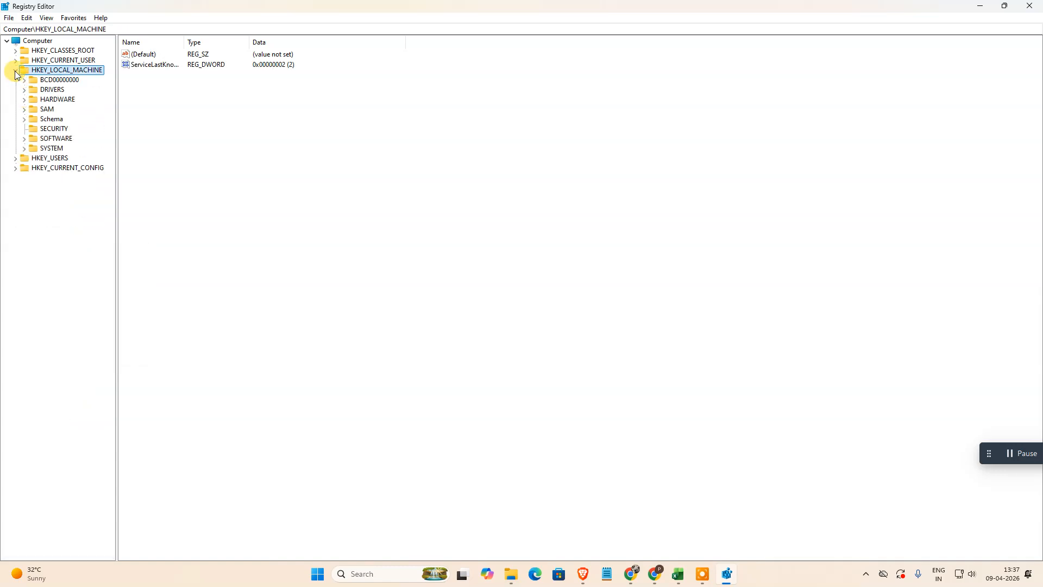
# Check the available actions for the Microsoft key under HKEY_LOCAL_MACHINE\SOFTWARE\WOW6432Node, and collapse HKEY_LOCAL_MACHINE
pyautogui.click(24, 139)
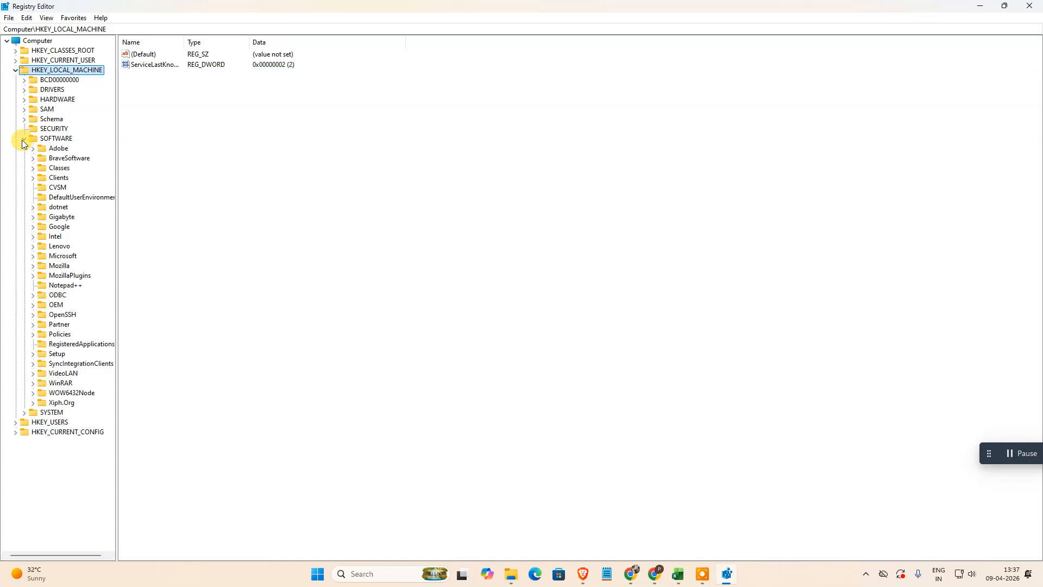
pyautogui.click(27, 393)
pyautogui.scroll(-2, 77, 429)
pyautogui.click(63, 405)
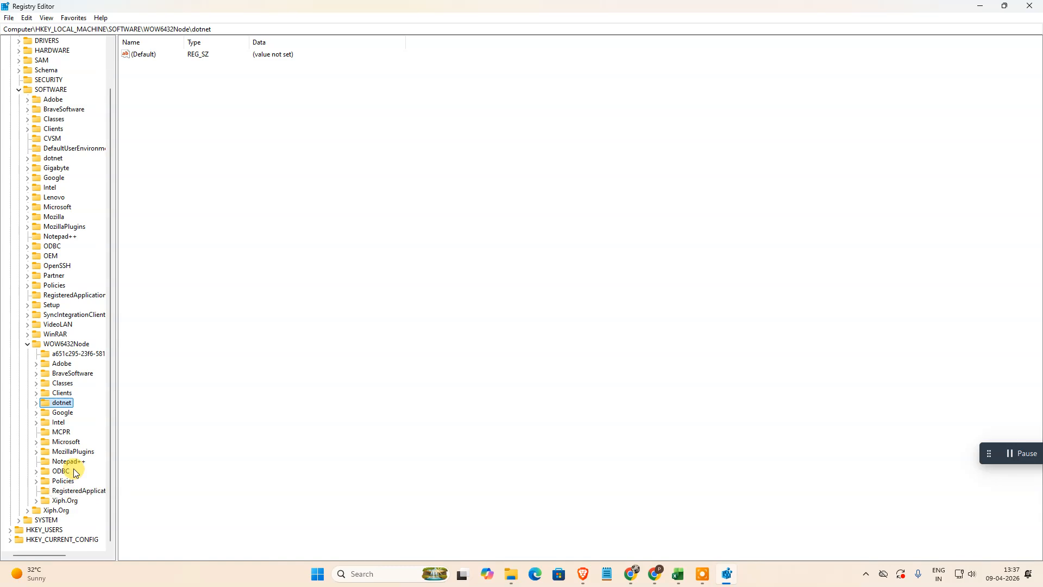
pyautogui.click(65, 444)
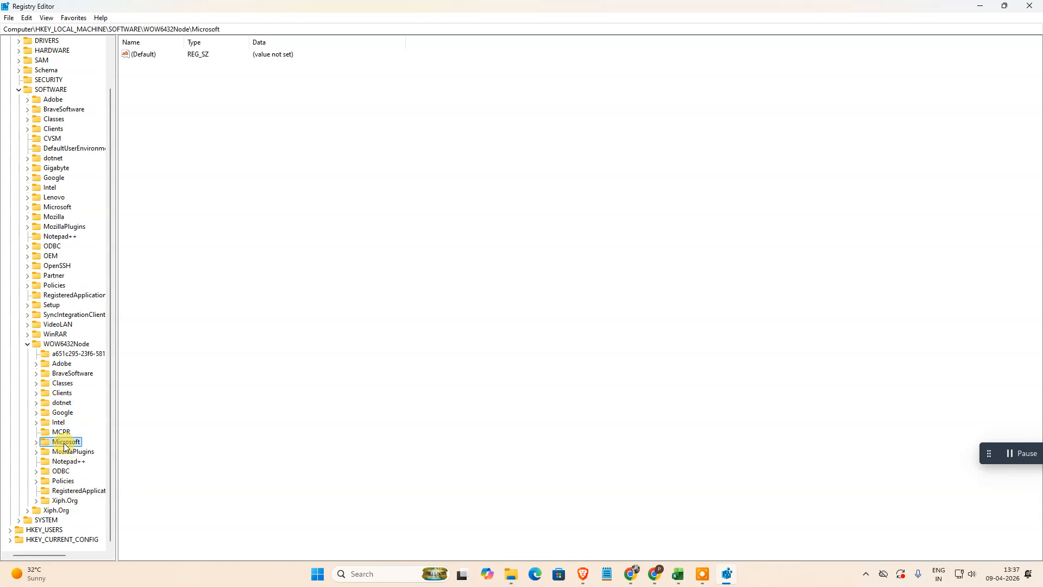
pyautogui.rightClick(65, 447)
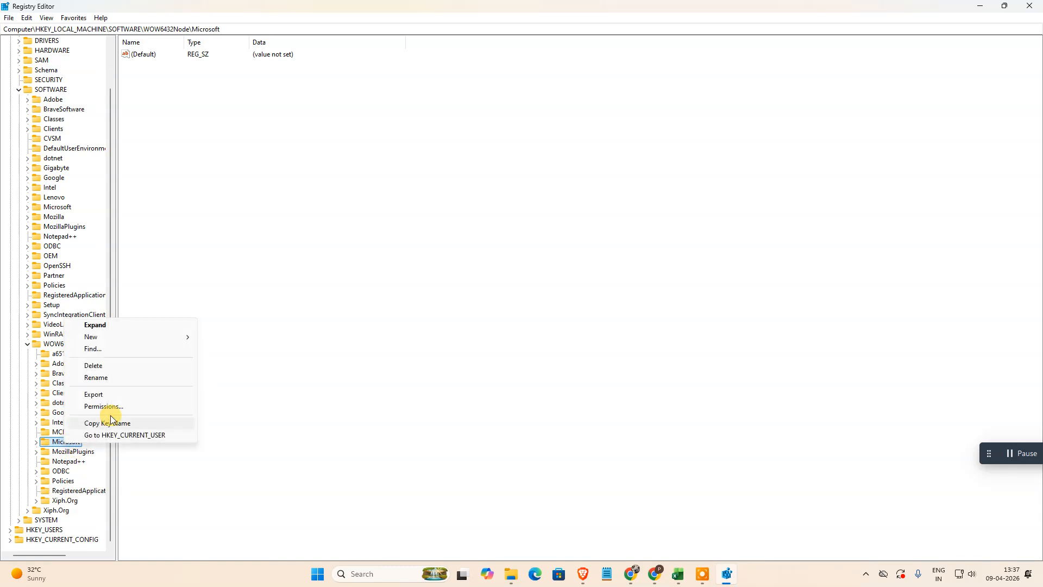
pyautogui.click(18, 91)
pyautogui.click(15, 69)
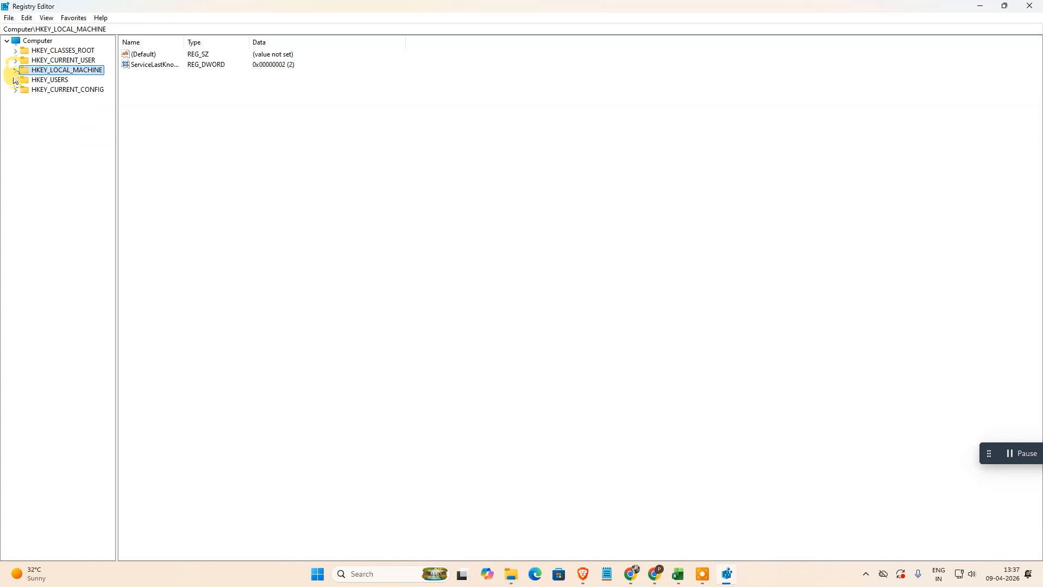
# Browse the software keys, including Microsoft, under HKEY_USERS\.DEFAULT\Software
pyautogui.click(15, 79)
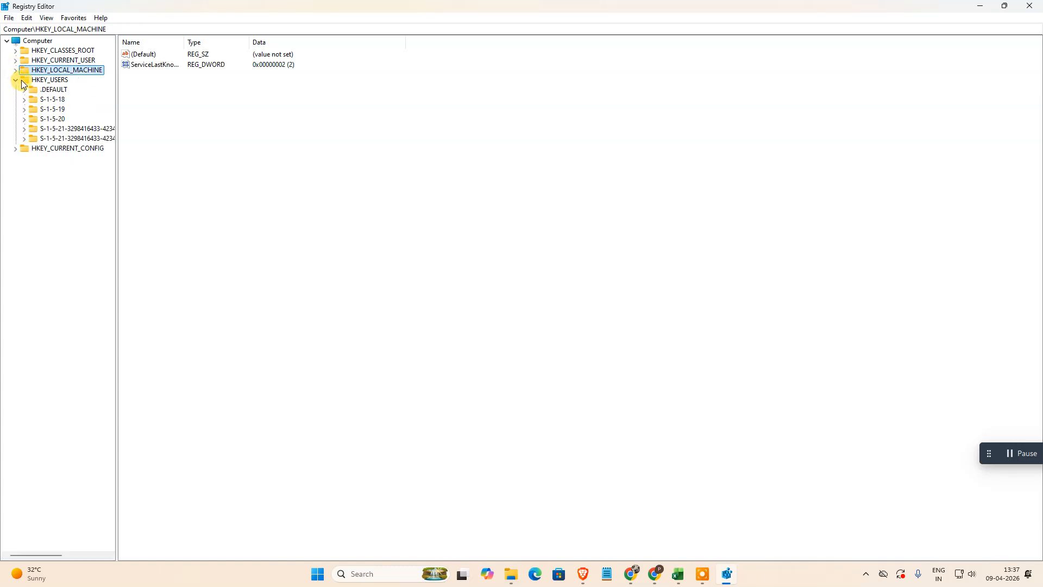
pyautogui.click(24, 90)
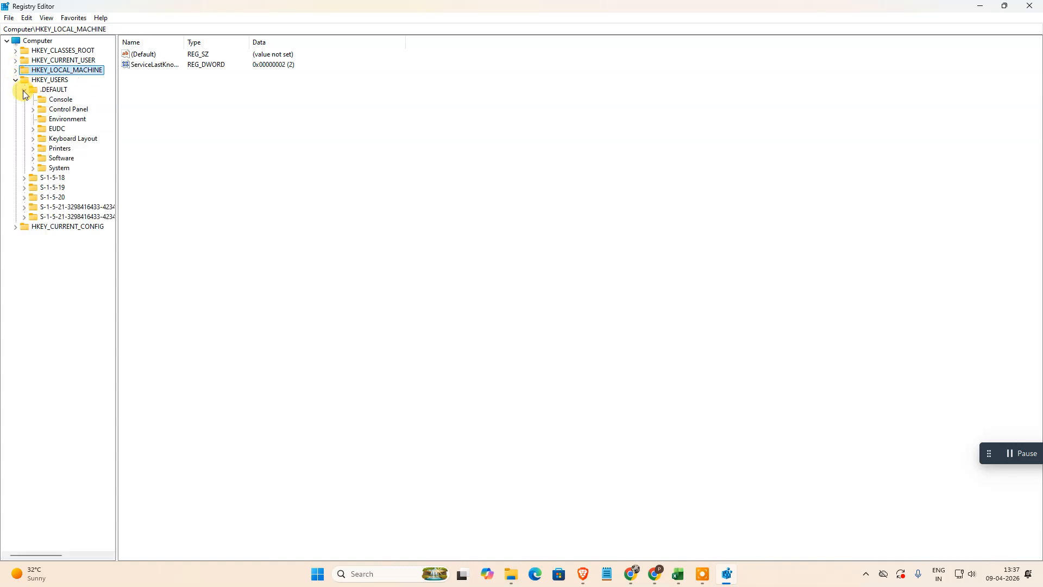
pyautogui.click(31, 158)
pyautogui.click(70, 210)
pyautogui.click(74, 178)
pyautogui.click(70, 158)
pyautogui.click(71, 208)
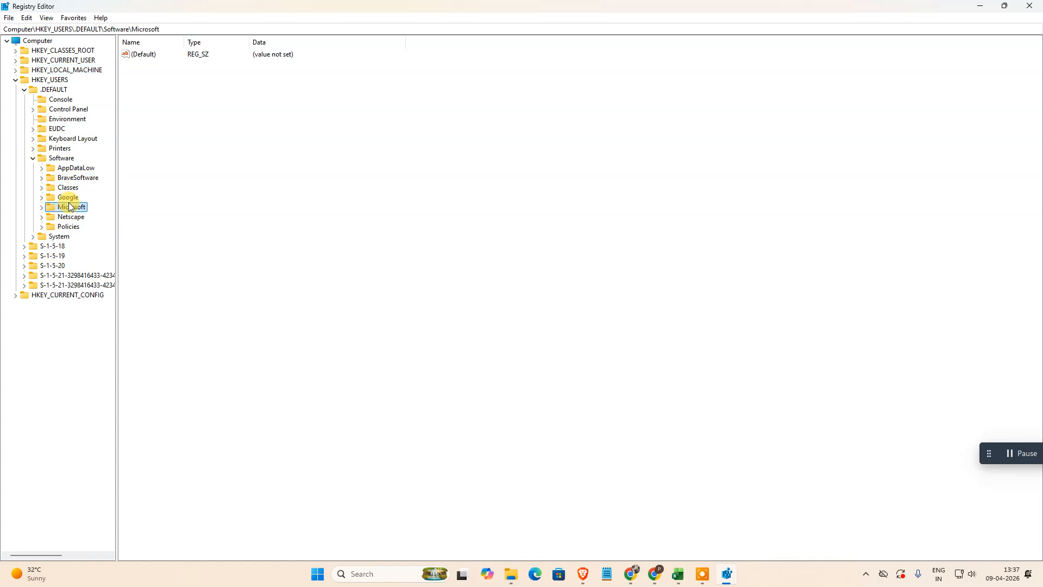
# Check the available actions for the Google key under HKEY_USERS\.DEFAULT\Software and close Registry Editor
pyautogui.rightClick(69, 199)
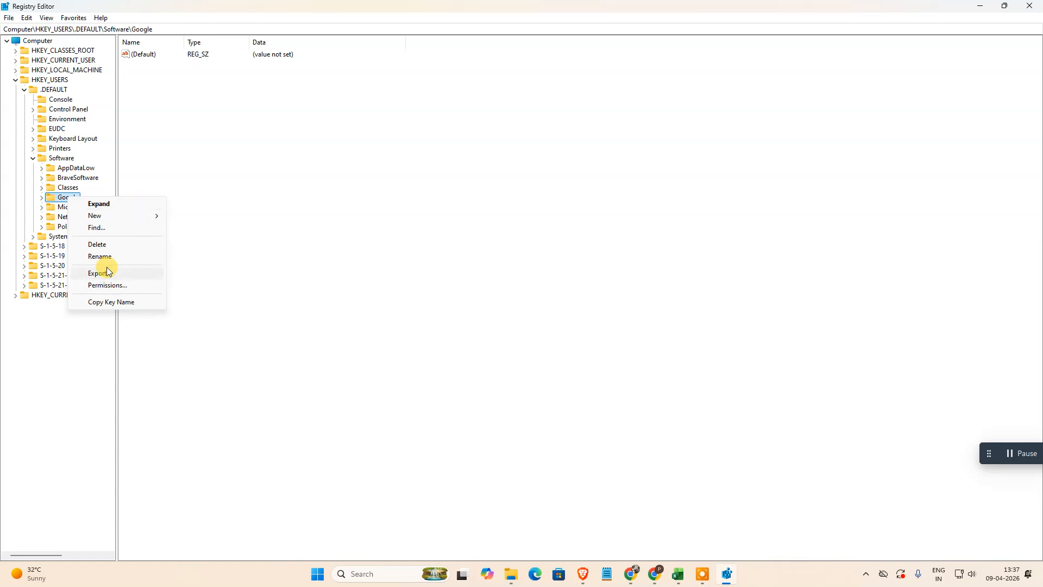
pyautogui.click(321, 188)
pyautogui.click(1030, 6)
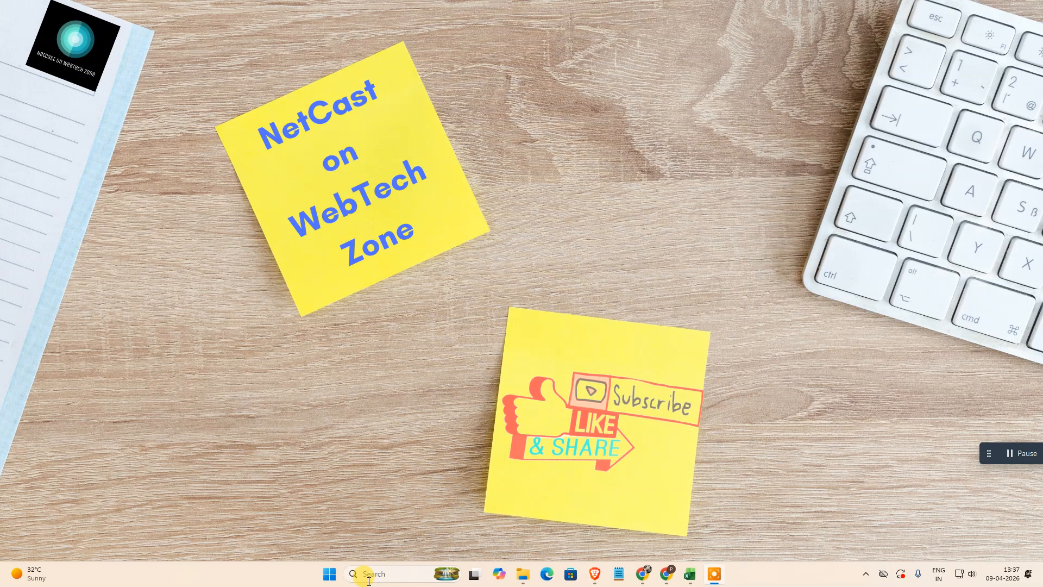
# Open the AppData folder by running the command appdata from the Run dialog
pyautogui.click(361, 574)
pyautogui.write('r')
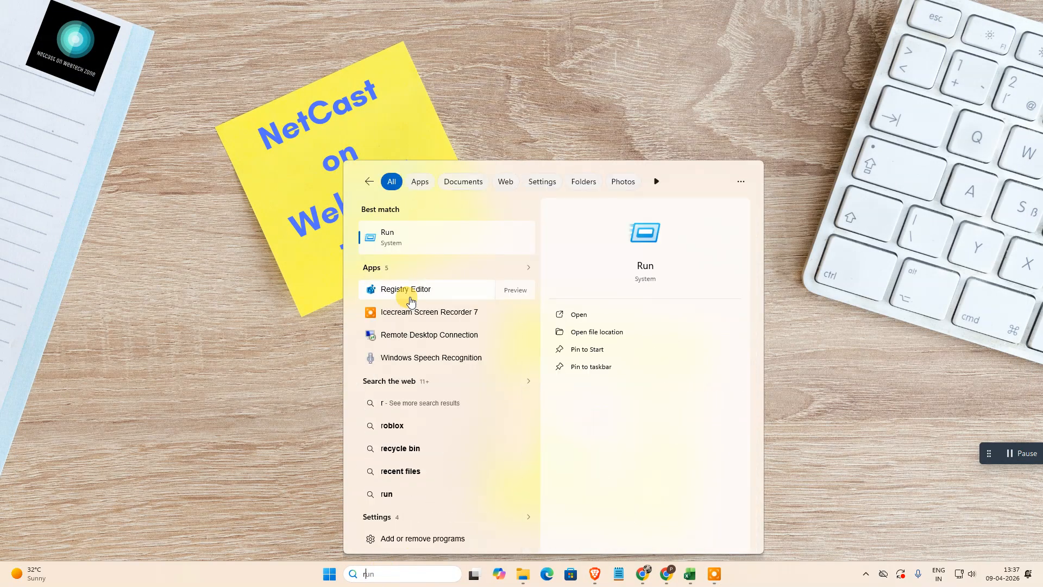
pyautogui.write('un')
pyautogui.click(407, 230)
pyautogui.moveTo(148, 454); pyautogui.dragTo(342, 407)
pyautogui.moveTo(306, 457); pyautogui.dragTo(0, 415)
pyautogui.write('appdata')
pyautogui.press('Return')
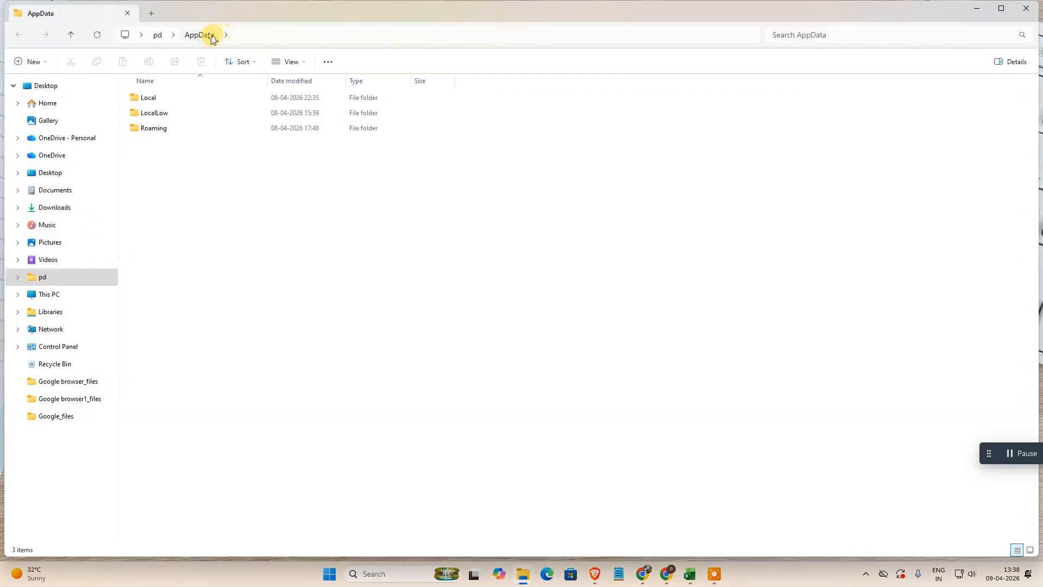
# Open the Local folder in AppData and check the available actions for the Icecream folder
pyautogui.doubleClick(151, 97)
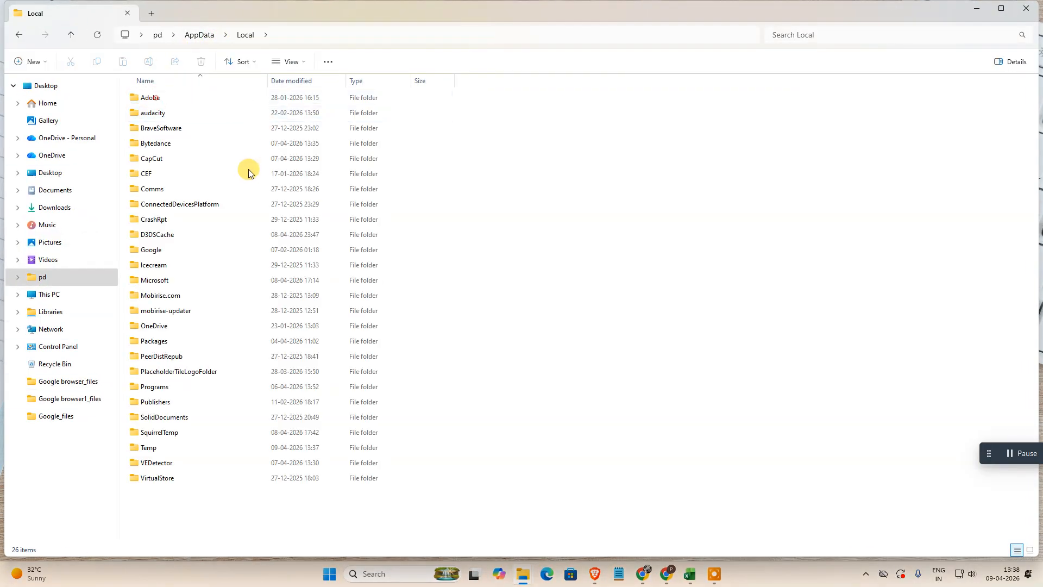
pyautogui.click(161, 265)
pyautogui.rightClick(160, 263)
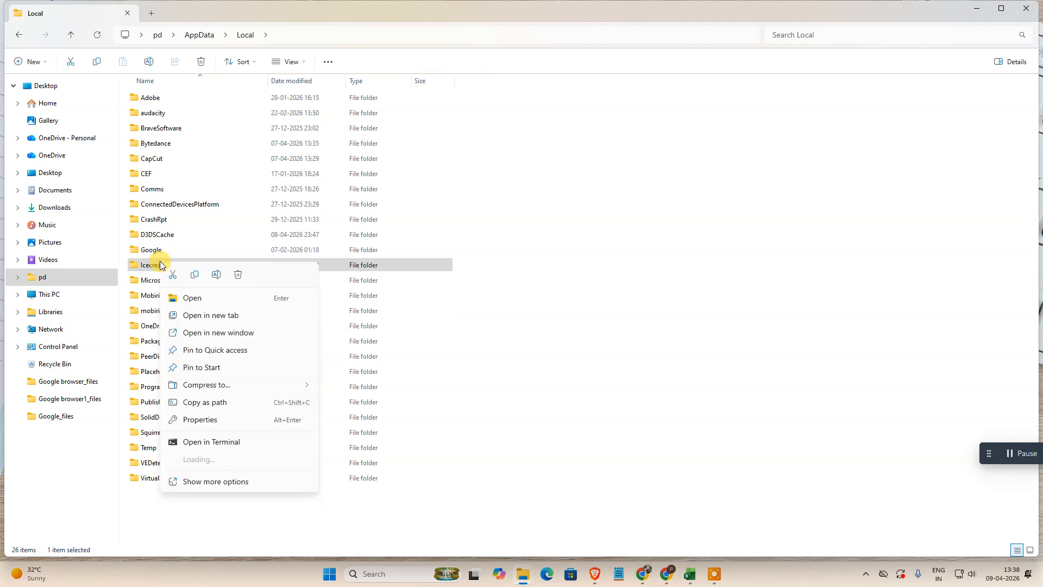
pyautogui.click(562, 160)
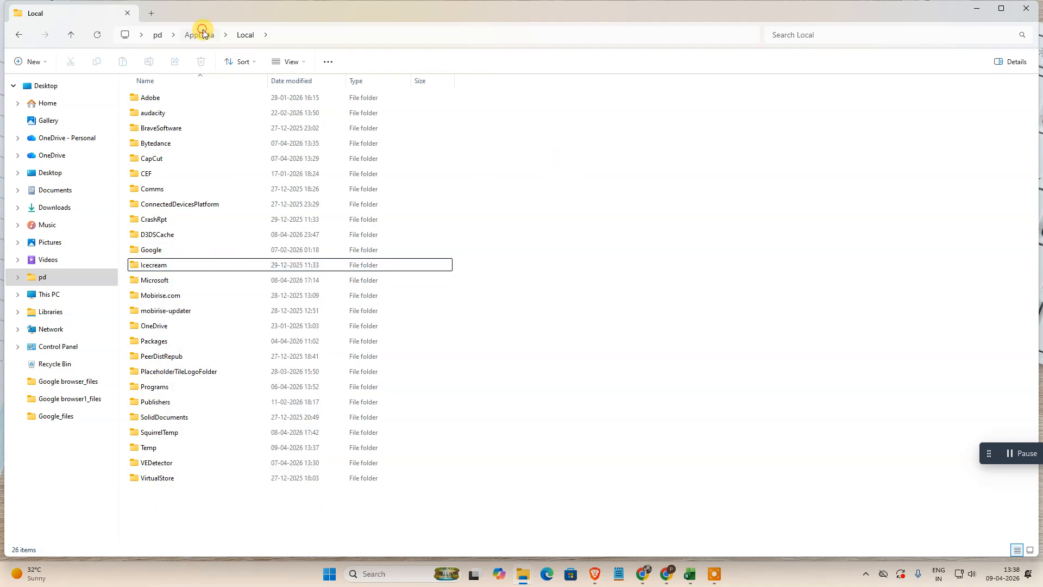
# Check the available actions for the Mobirise folder in AppData\Roaming, return to AppData and close the window
pyautogui.click(202, 34)
pyautogui.doubleClick(163, 129)
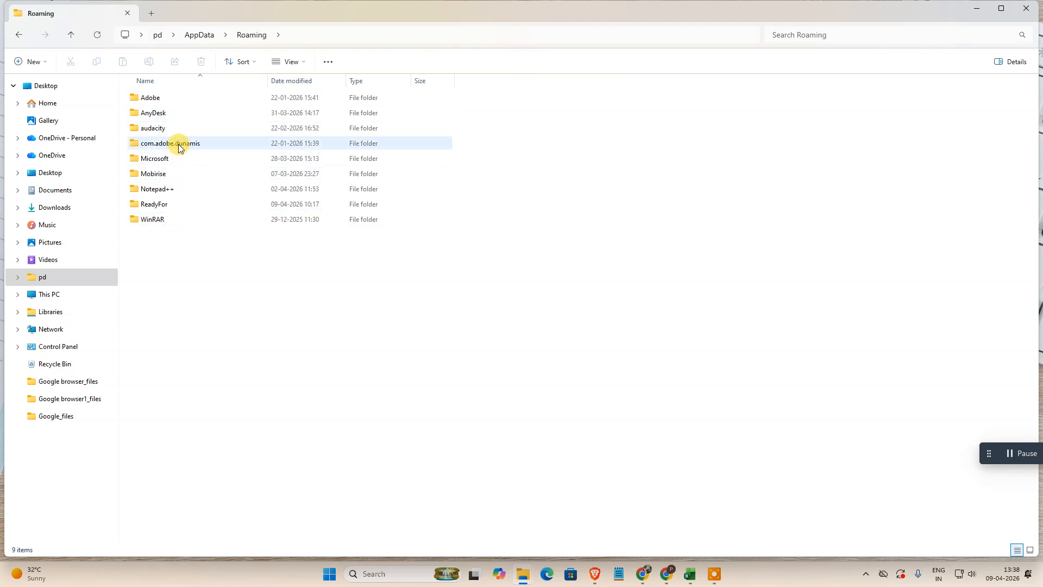
pyautogui.rightClick(158, 177)
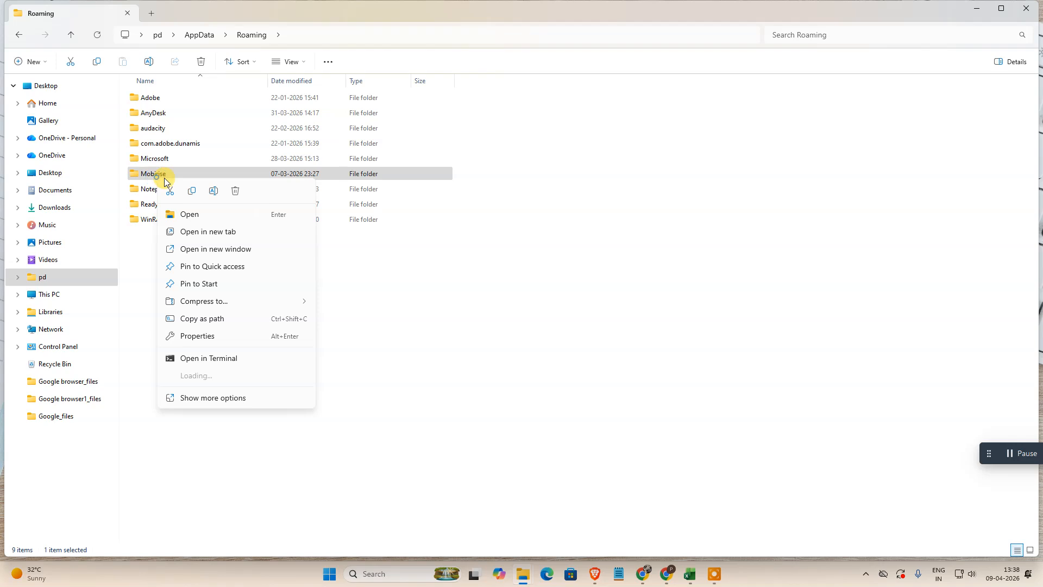
pyautogui.click(465, 239)
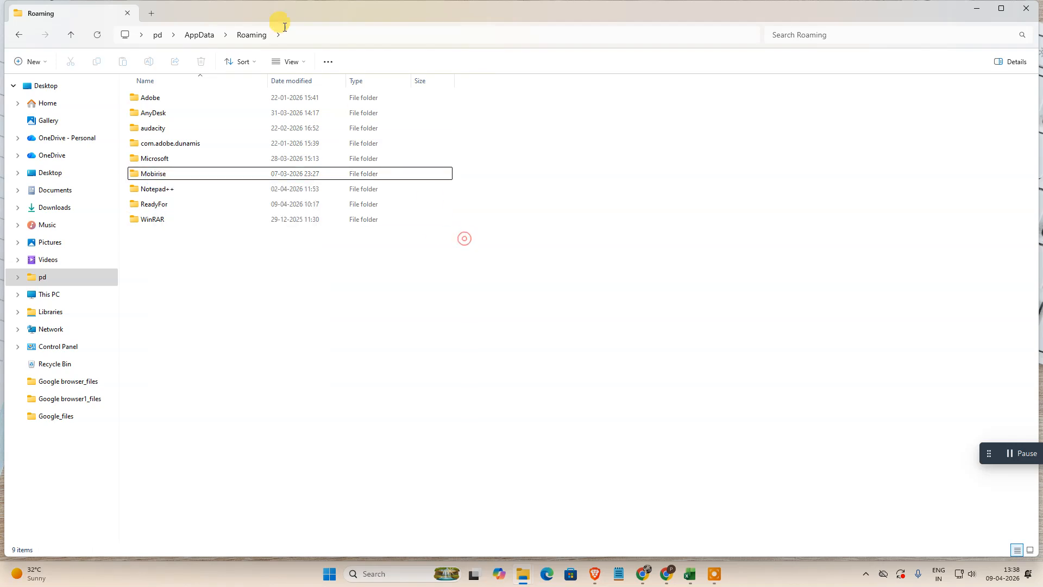
pyautogui.click(202, 36)
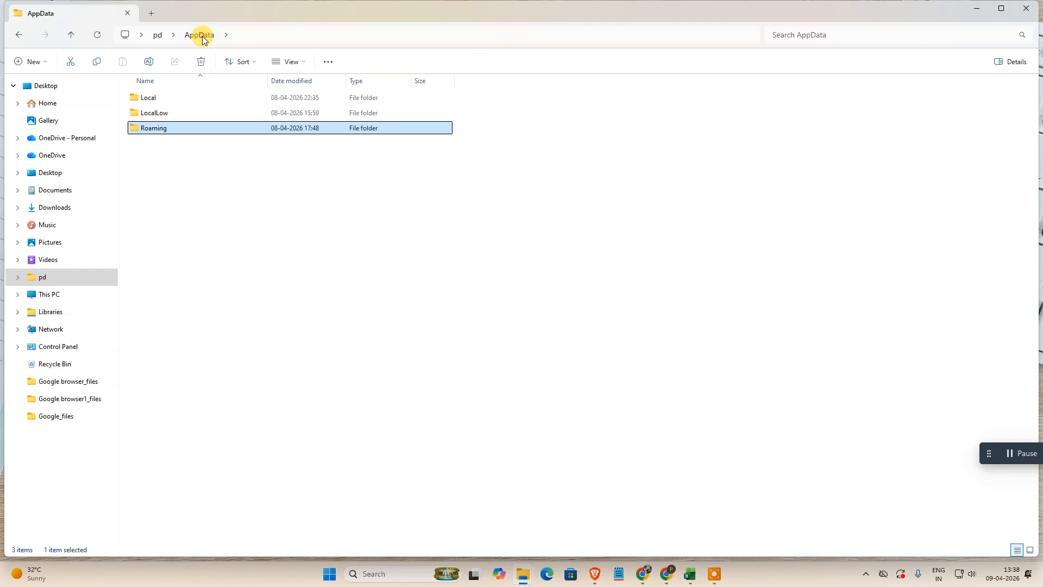
pyautogui.click(1026, 8)
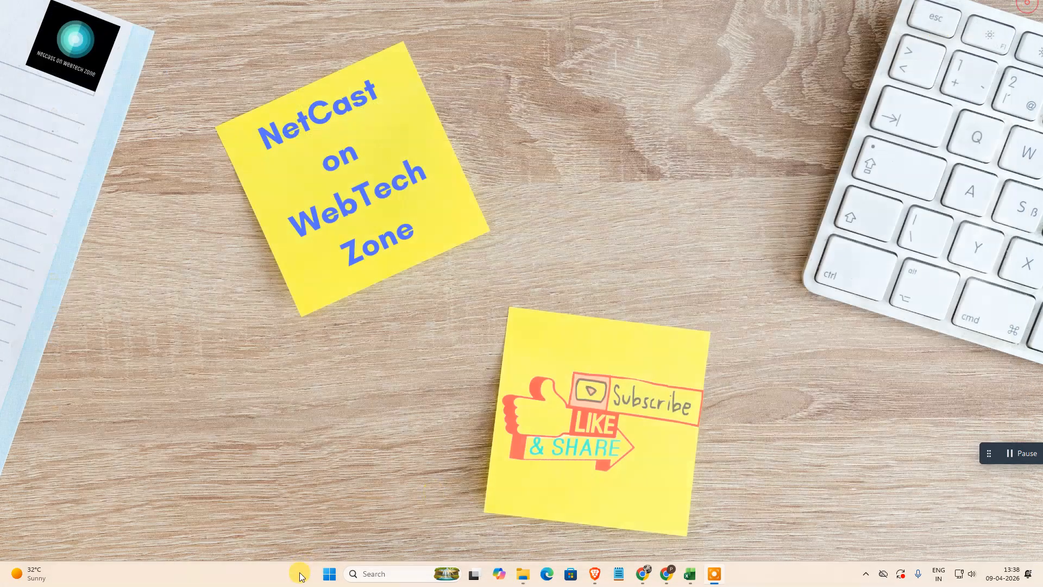
# Open the Windows Temp folder by running the command temp from the Run dialog
pyautogui.click(375, 574)
pyautogui.write('run')
pyautogui.click(404, 242)
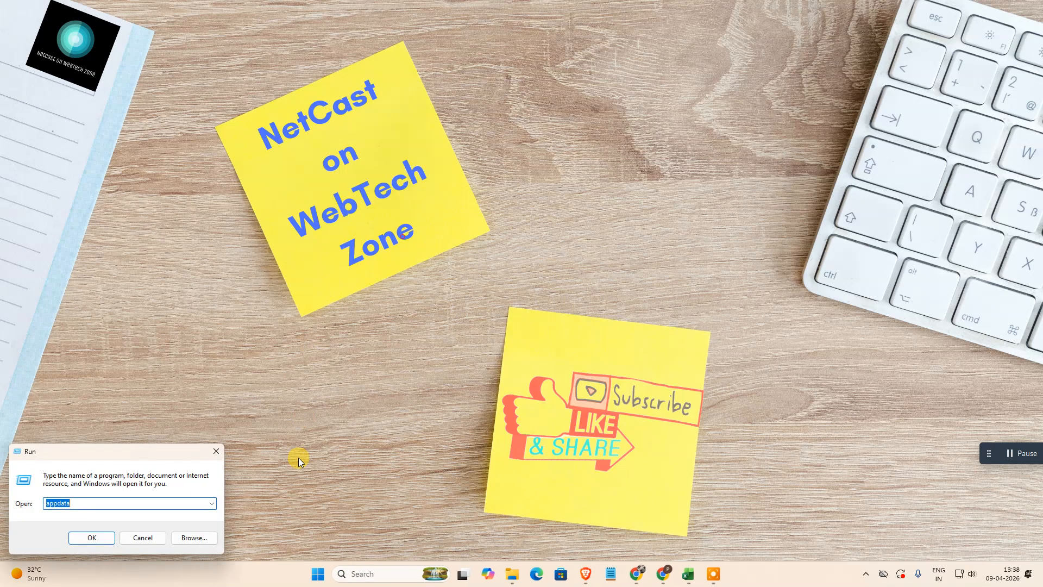
pyautogui.write('temp')
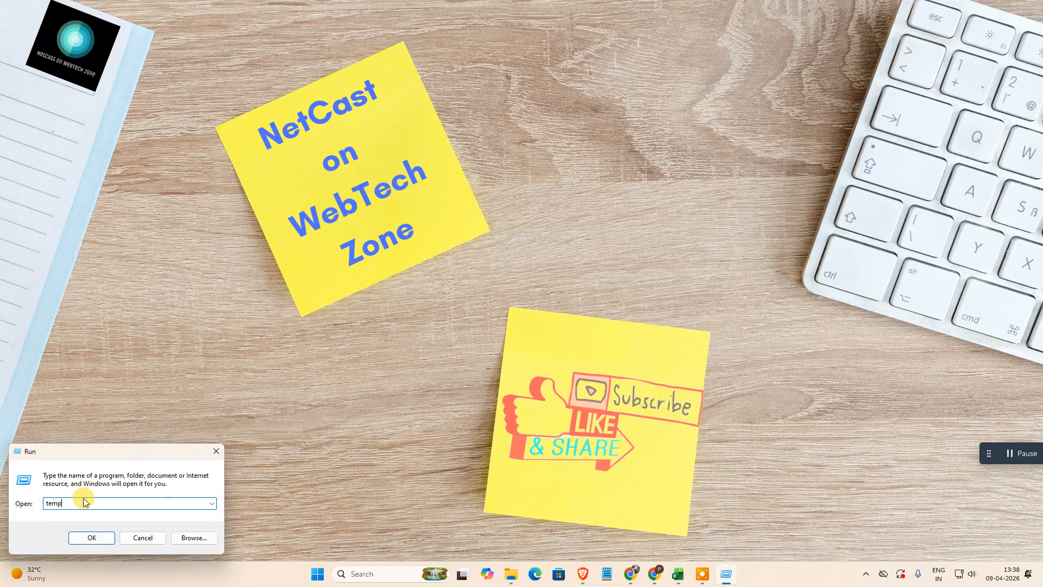
pyautogui.click(83, 540)
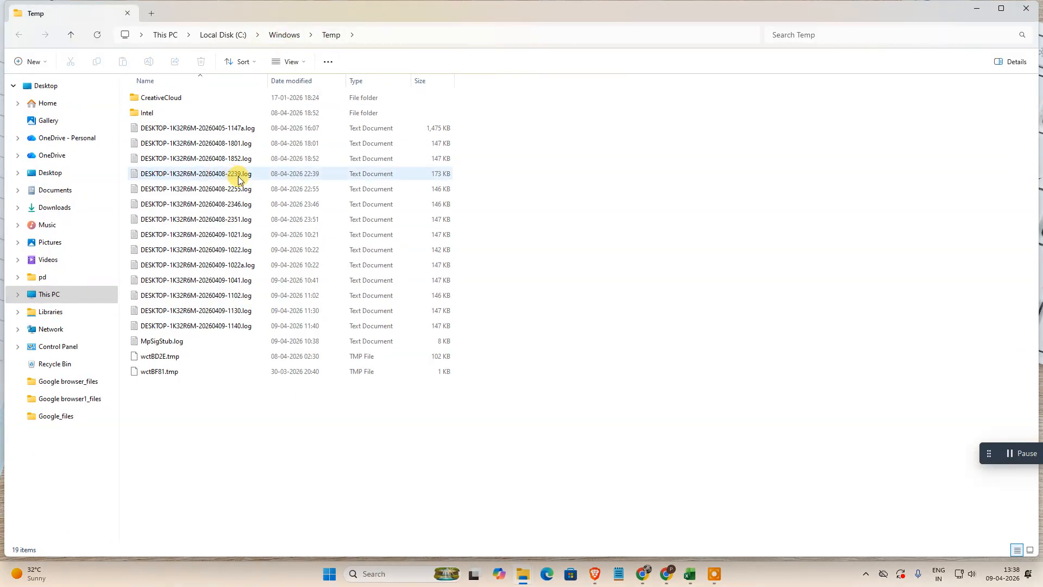
# Delete all items in the Windows Temp folder, skipping every item in use, and close the folder
pyautogui.hotkey('ctrl', 'a')
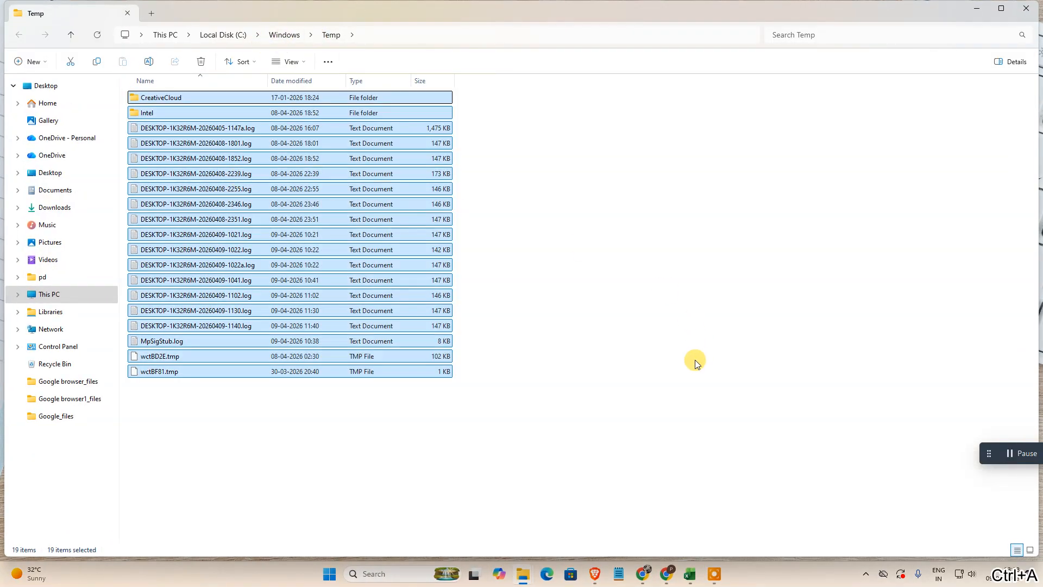
pyautogui.press('Delete')
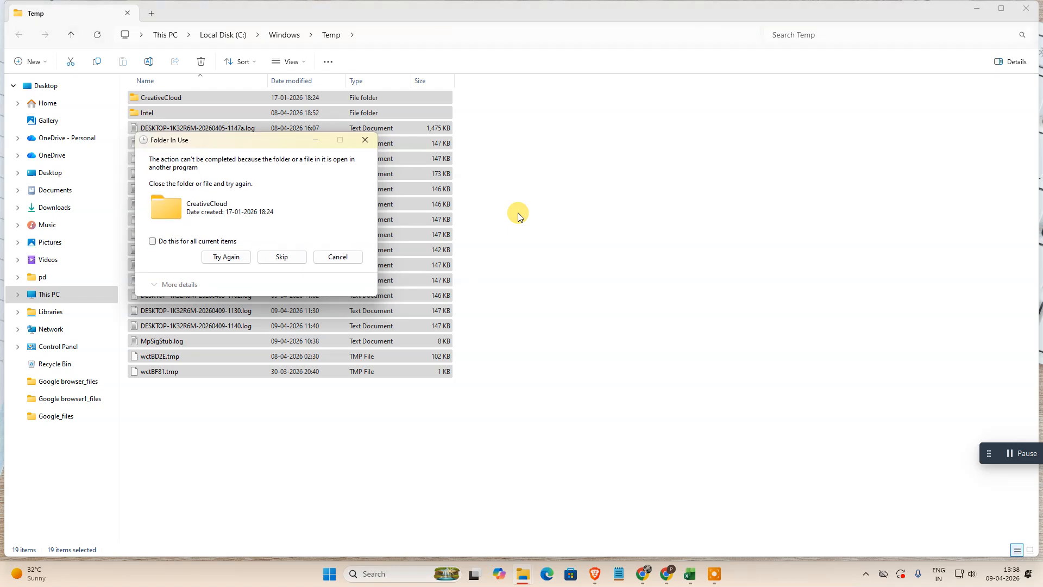
pyautogui.click(153, 242)
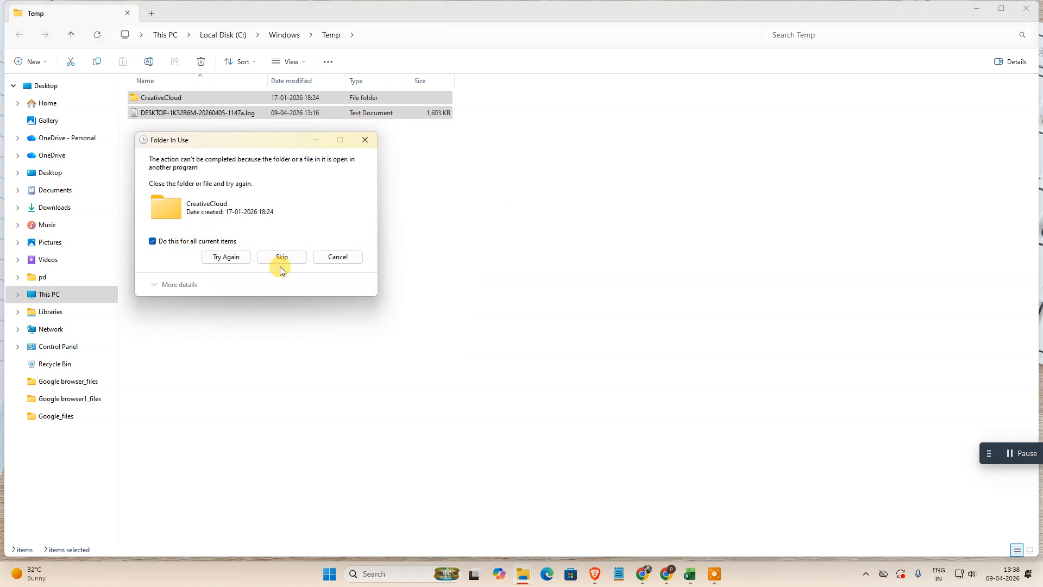
pyautogui.click(298, 264)
pyautogui.click(465, 267)
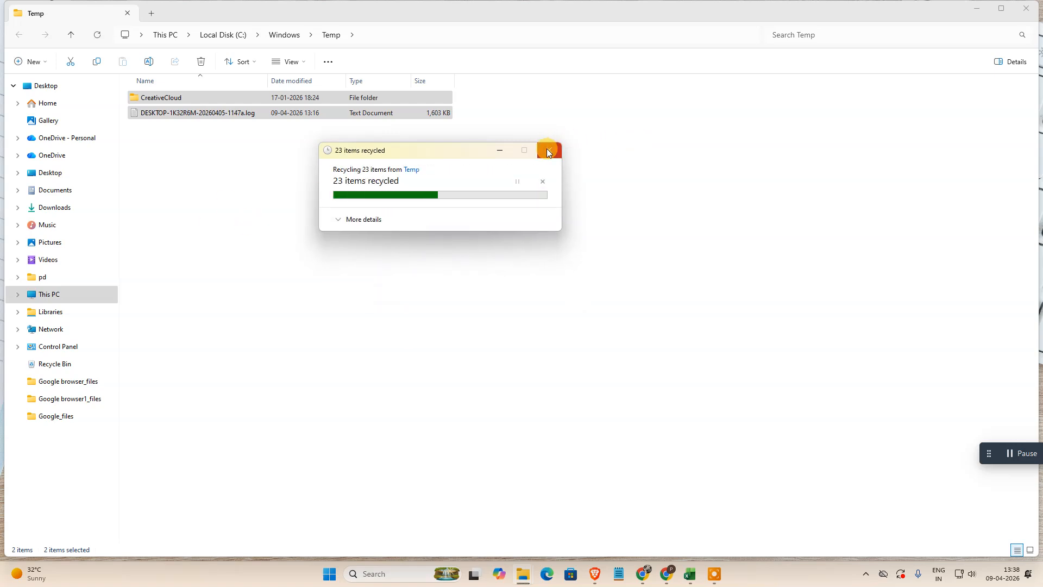
pyautogui.click(549, 150)
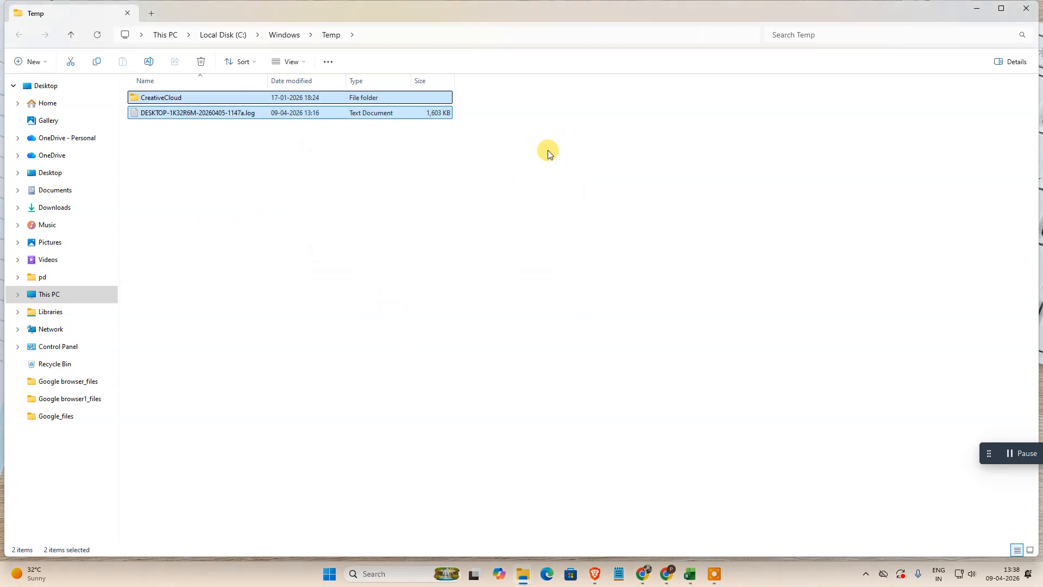
pyautogui.click(1026, 8)
# Open the user's own temporary files folder by running %temp% from the Run dialog
pyautogui.click(376, 574)
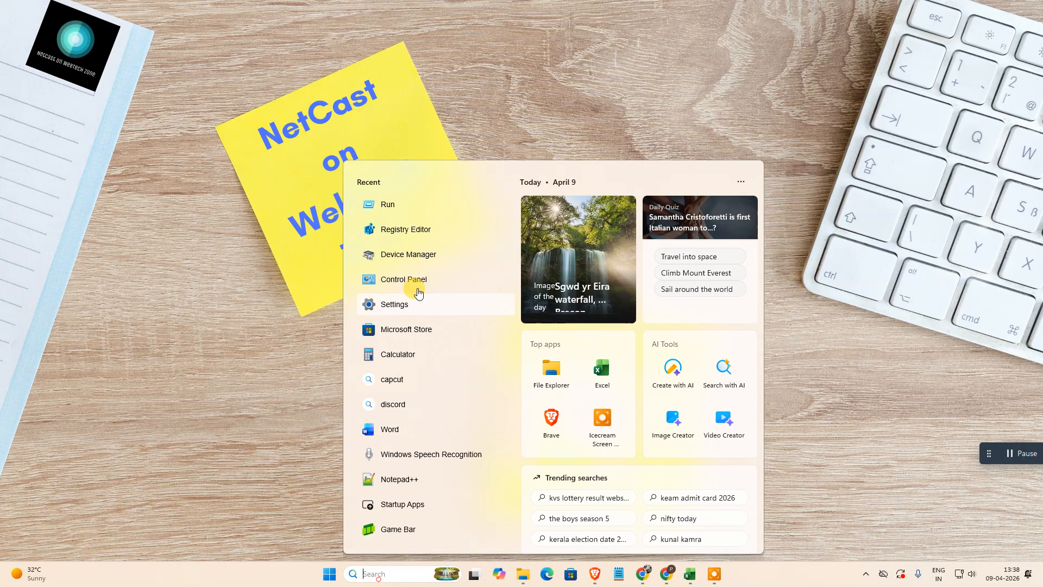
pyautogui.click(403, 204)
pyautogui.write('%temp%')
pyautogui.press('Return')
pyautogui.click(351, 250)
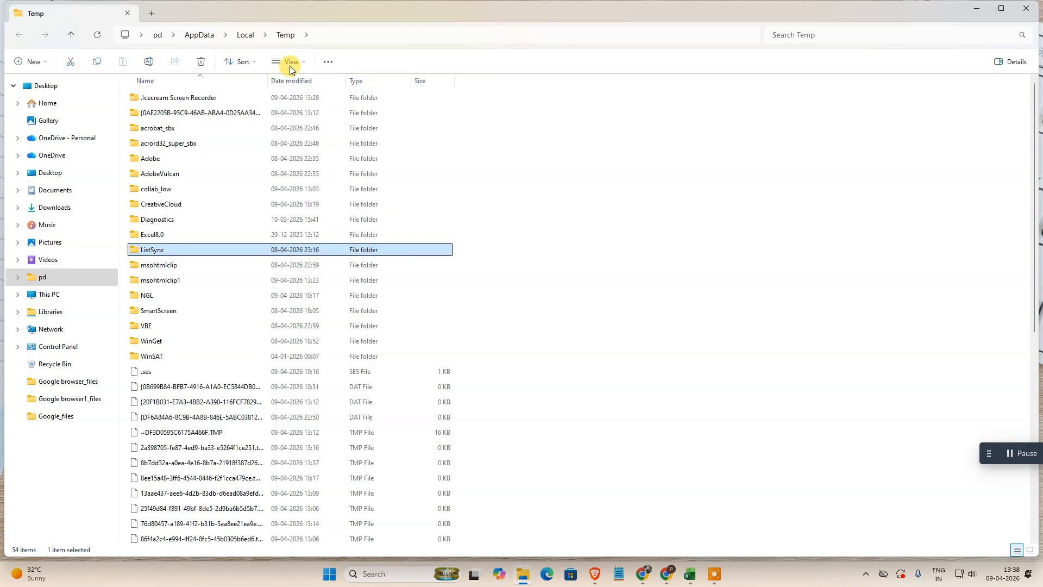
# Delete all items in the user's Temp folder, continuing with administrator permission and skipping items in use, and close the folder
pyautogui.hotkey('ctrl', 'a')
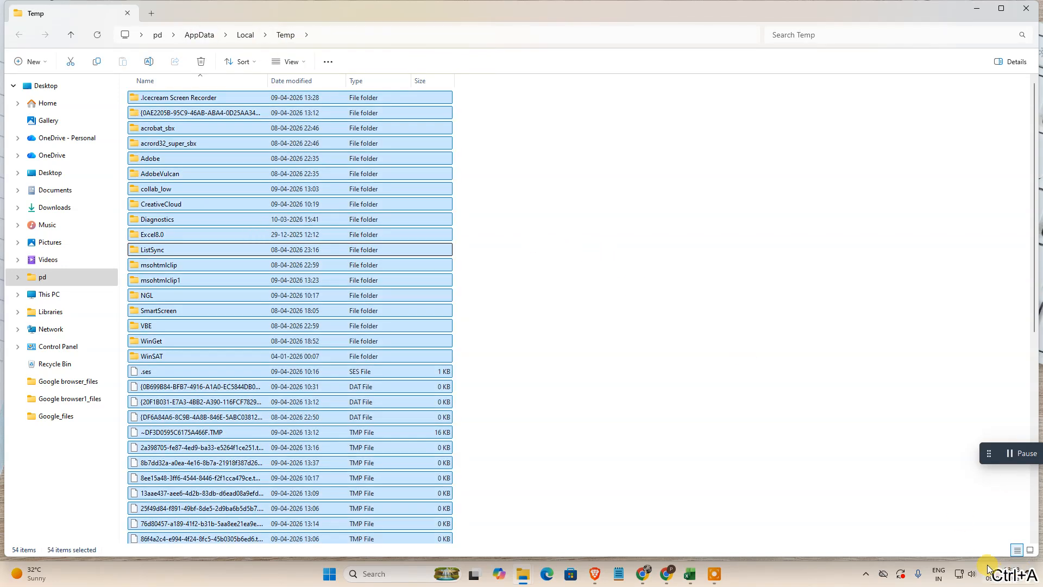
pyautogui.press('Delete')
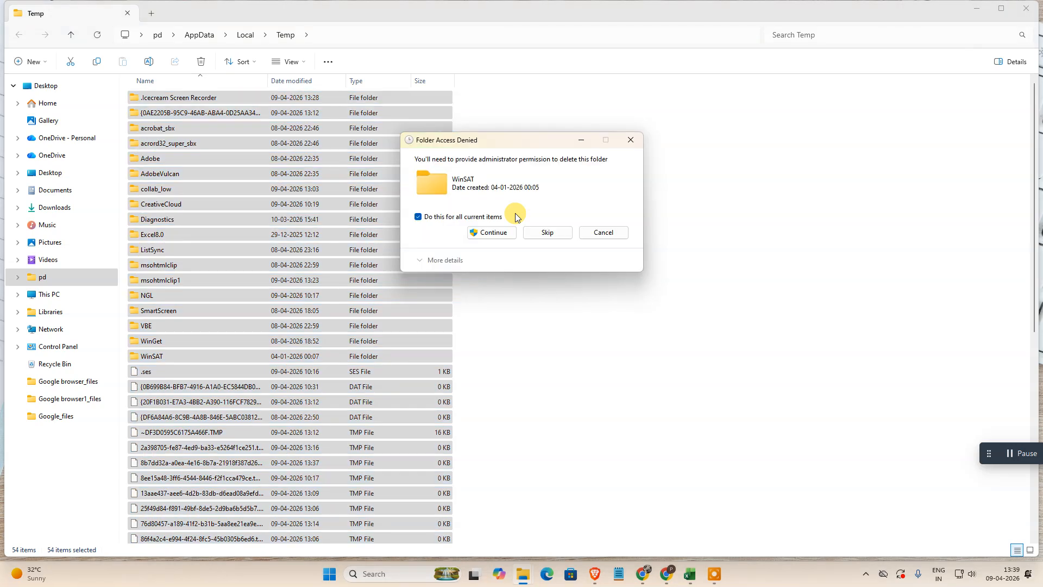
pyautogui.click(492, 233)
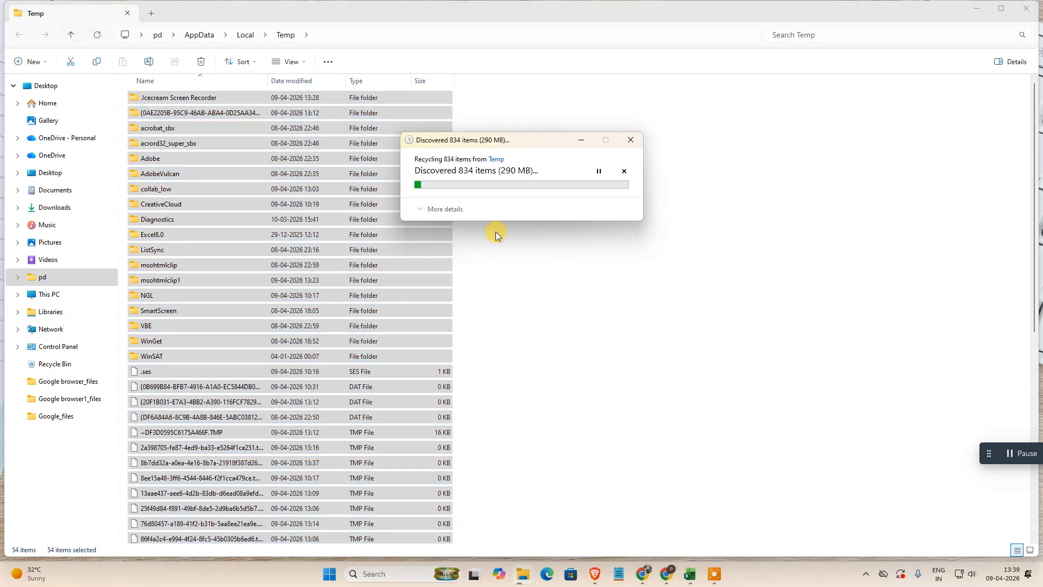
pyautogui.click(441, 234)
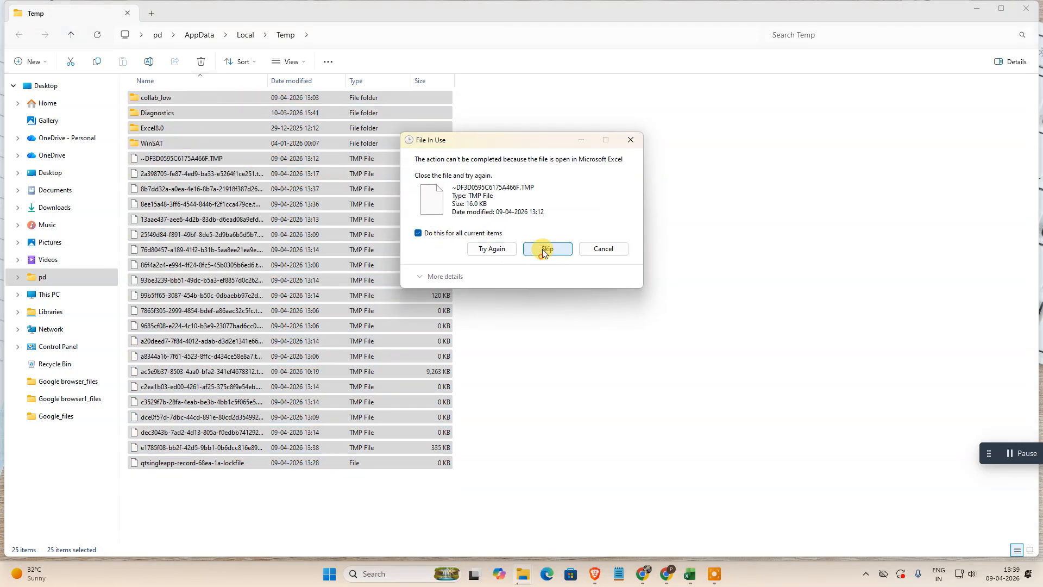
pyautogui.click(546, 249)
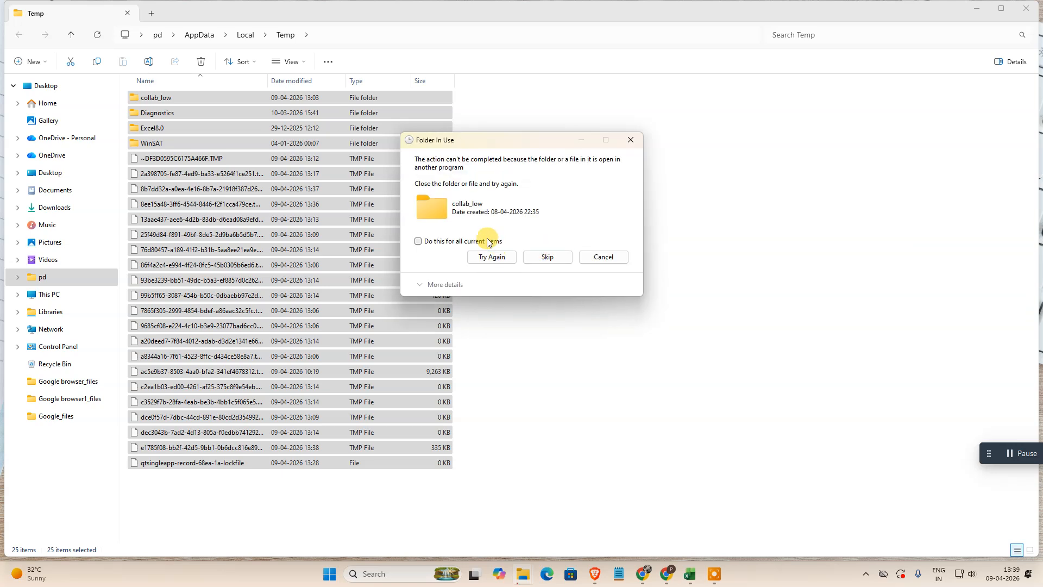
pyautogui.click(549, 259)
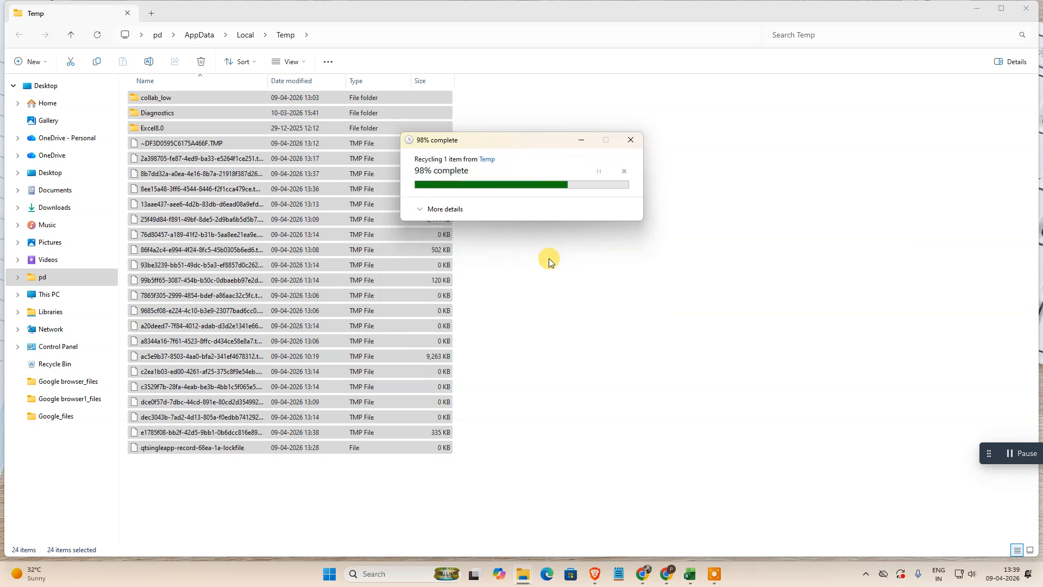
pyautogui.click(895, 147)
pyautogui.click(1035, 12)
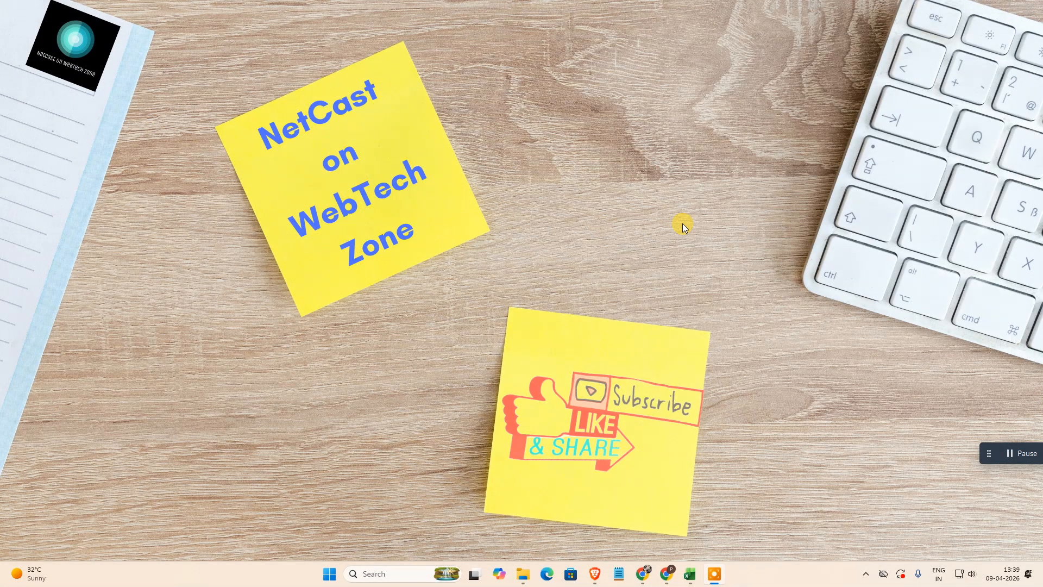
pyautogui.moveTo(987, 449); pyautogui.dragTo(986, 439)
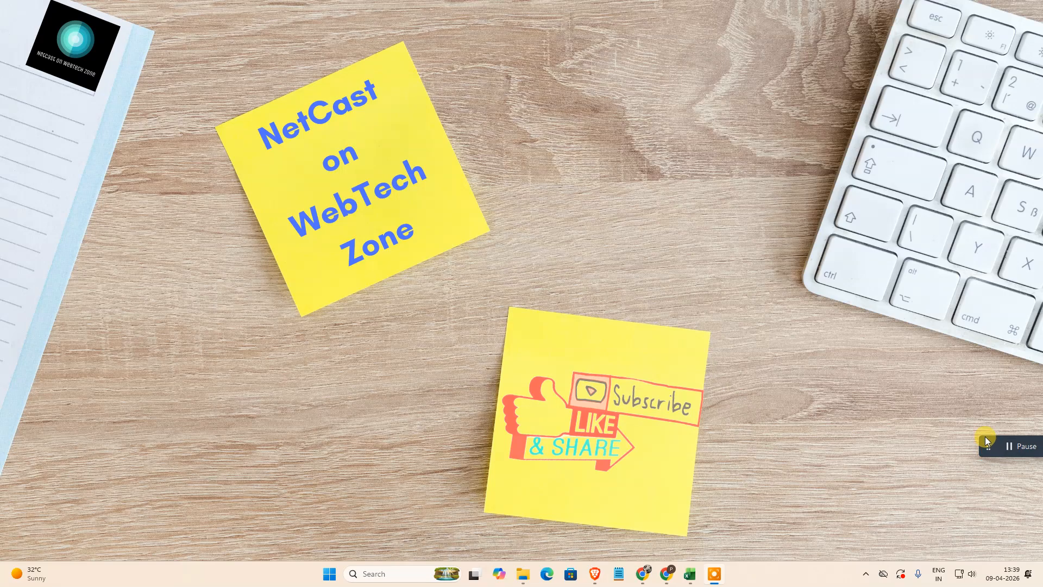